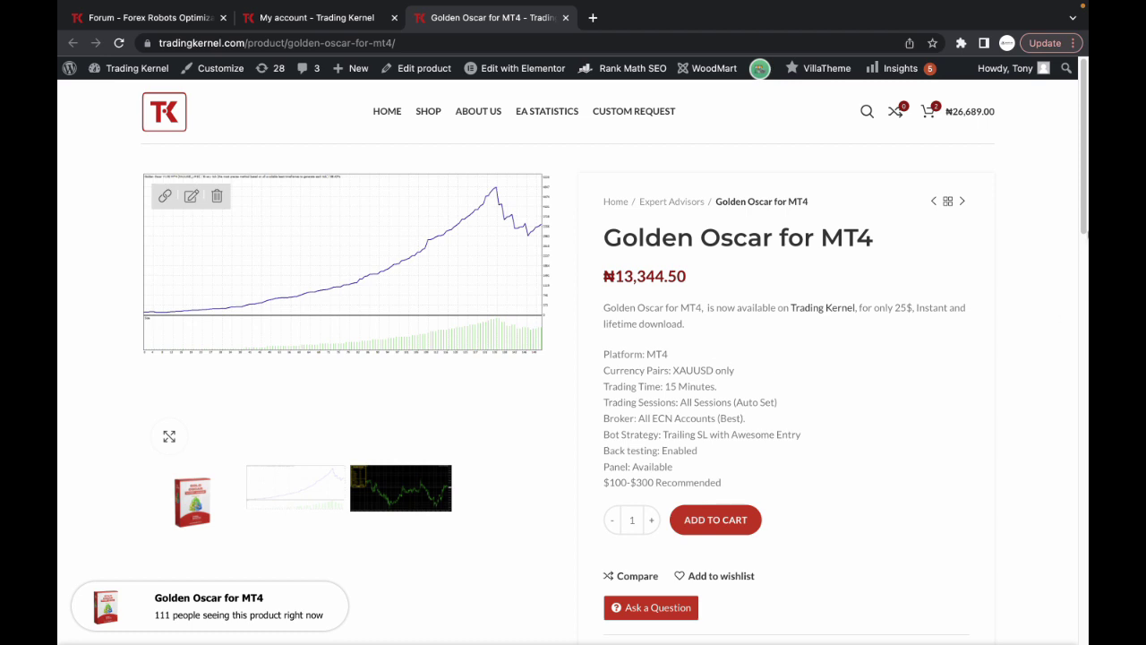
Step: Scroll down the Golden Oscar for MT4 product page and back to the top
drag(1086, 215, 1081, 261)
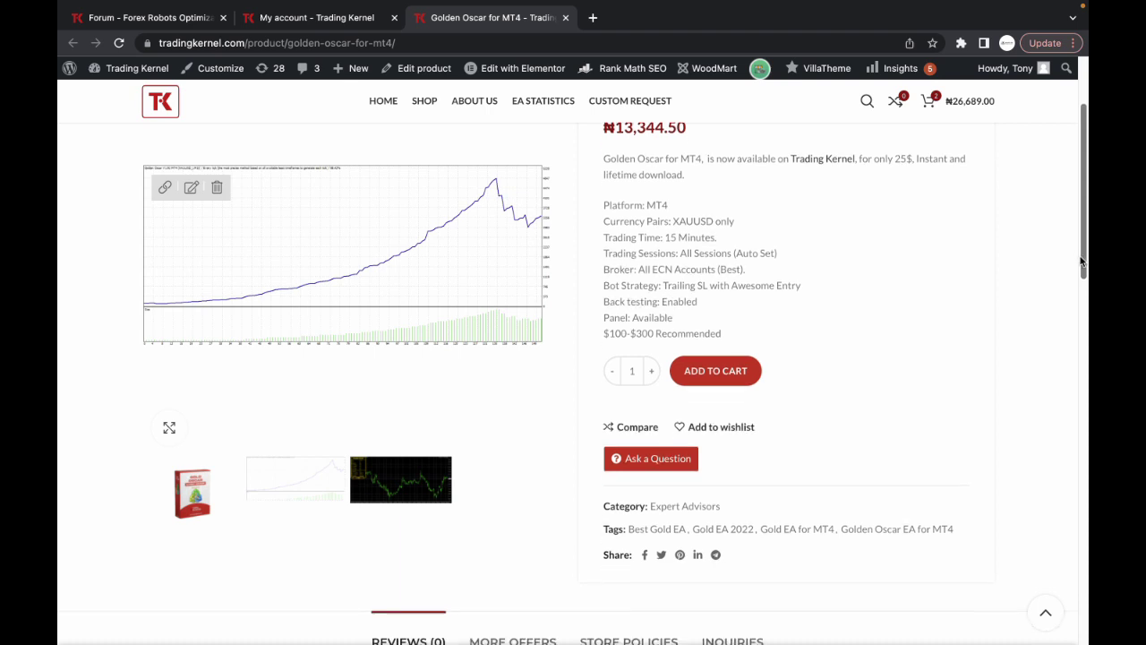
drag(1081, 261, 1080, 307)
scroll(620, 396, up, 5)
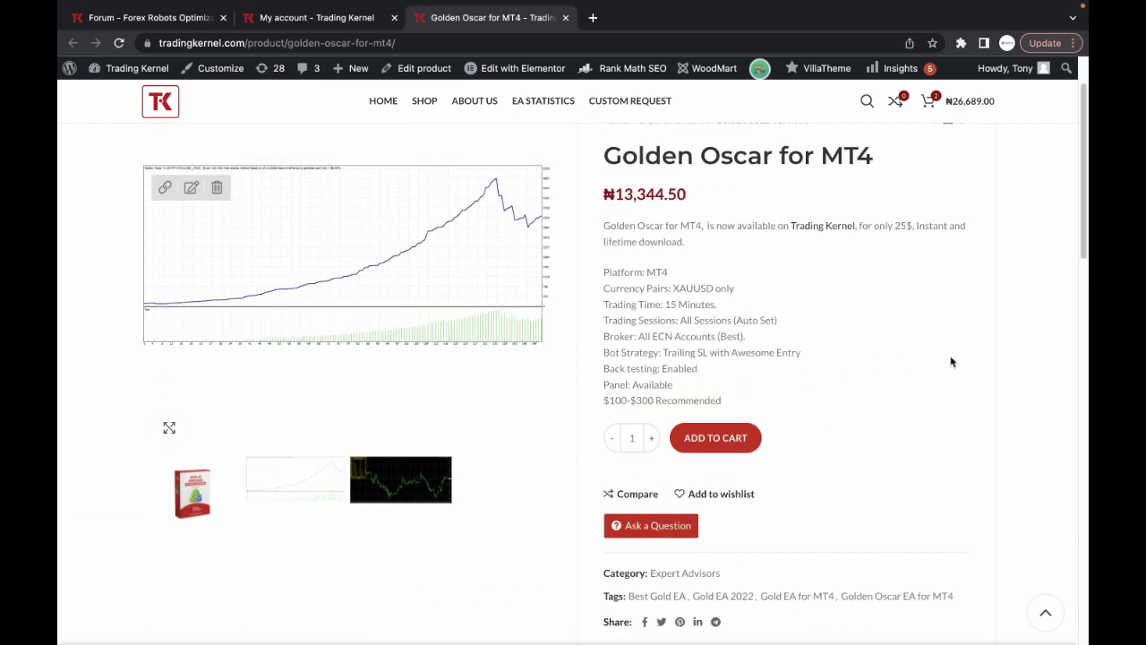
scroll(461, 494, up, 2)
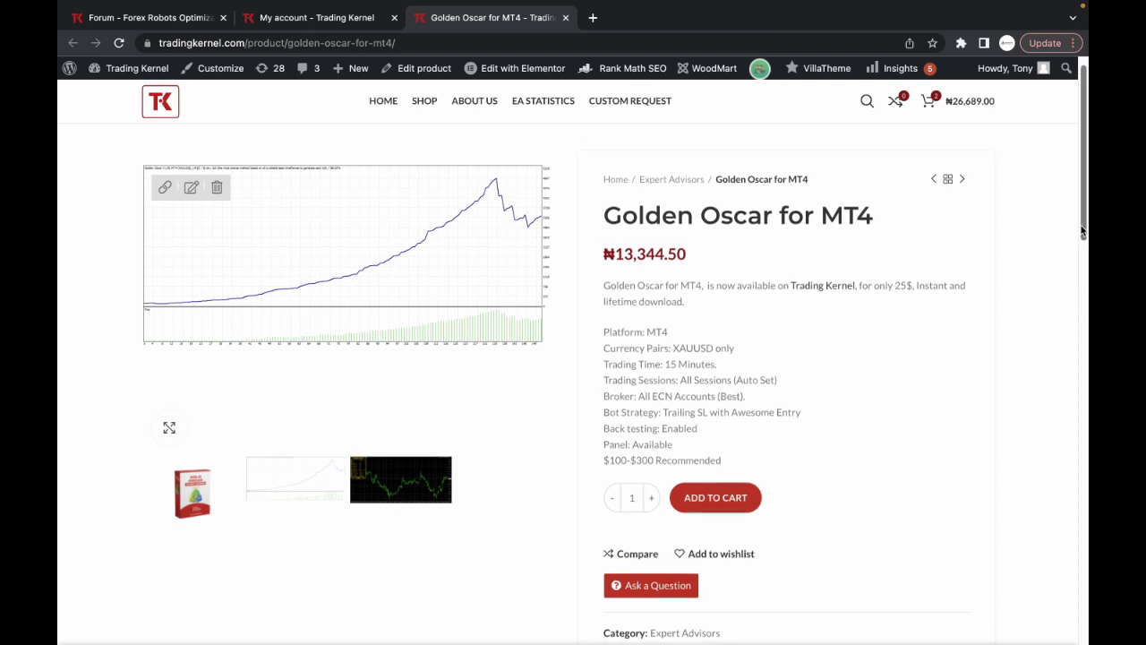
Step: Toggle between the price-chart and equity-curve images, then between My account and product tabs
click(446, 494)
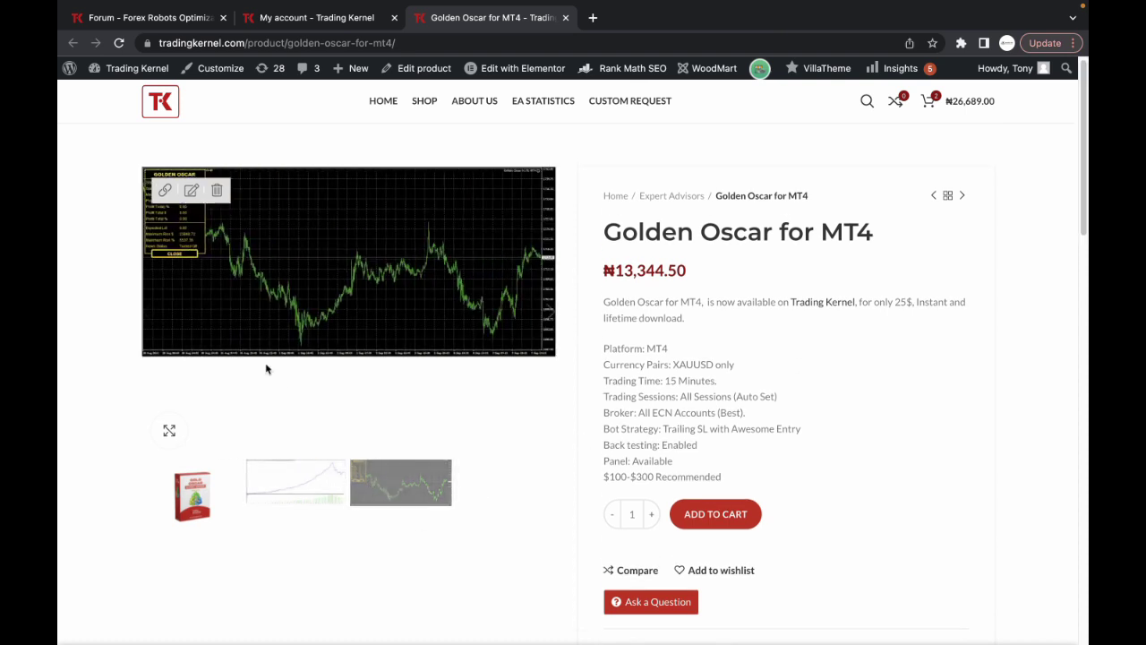
click(290, 498)
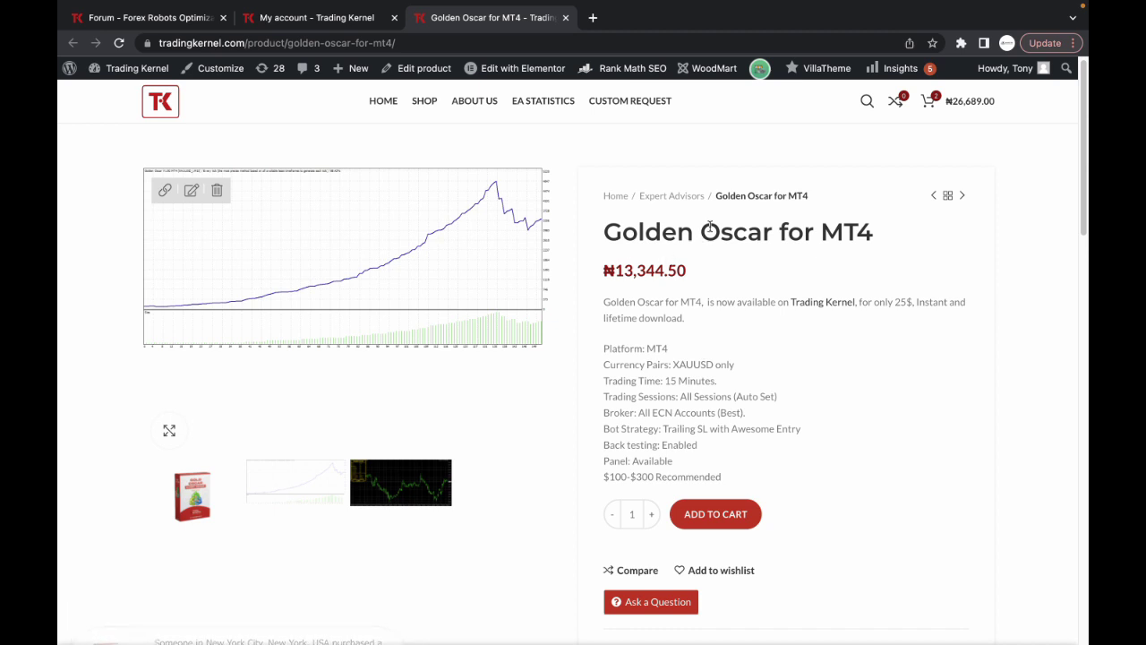
click(286, 16)
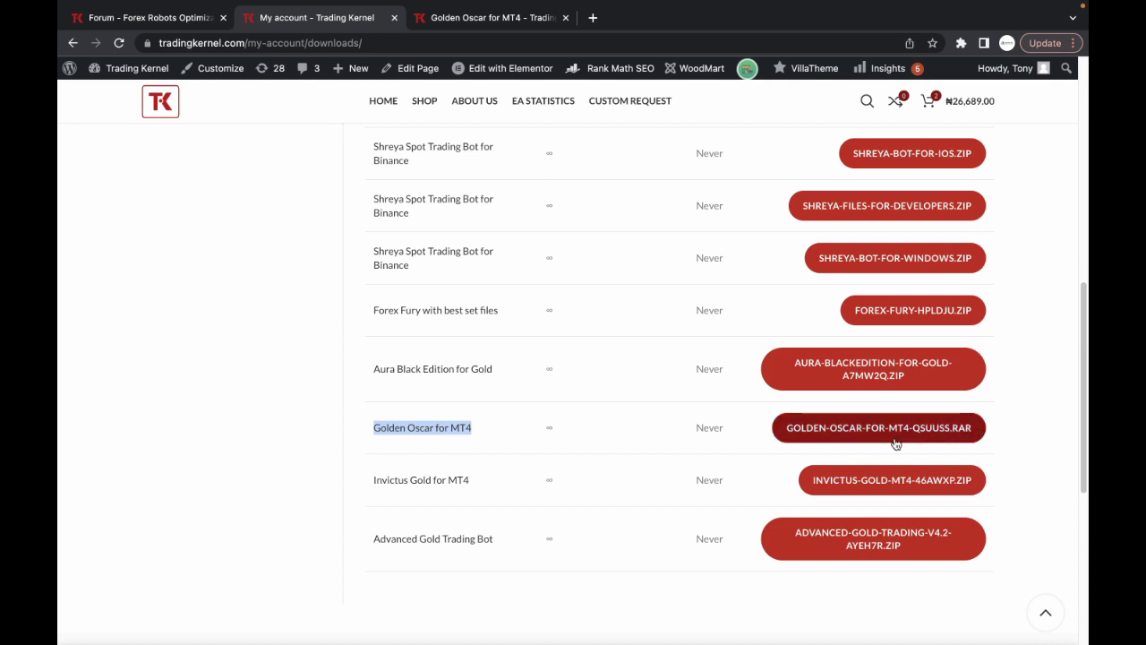
click(484, 16)
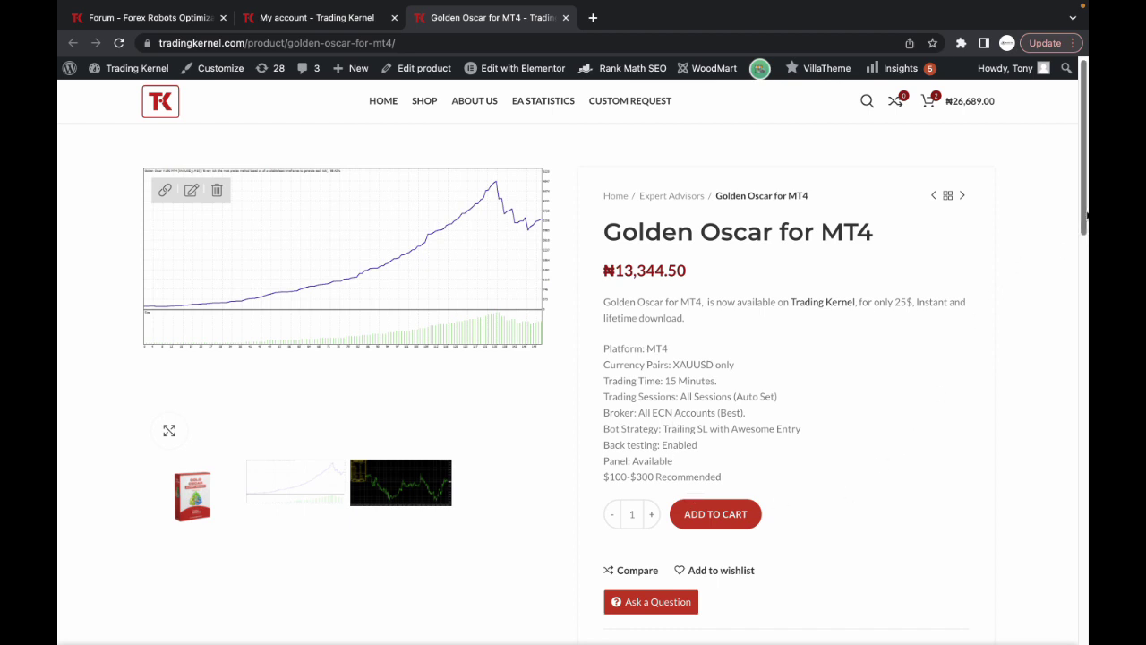
Step: Open the Ask a Question form, submit it empty, and close it
scroll(687, 374, down, 5)
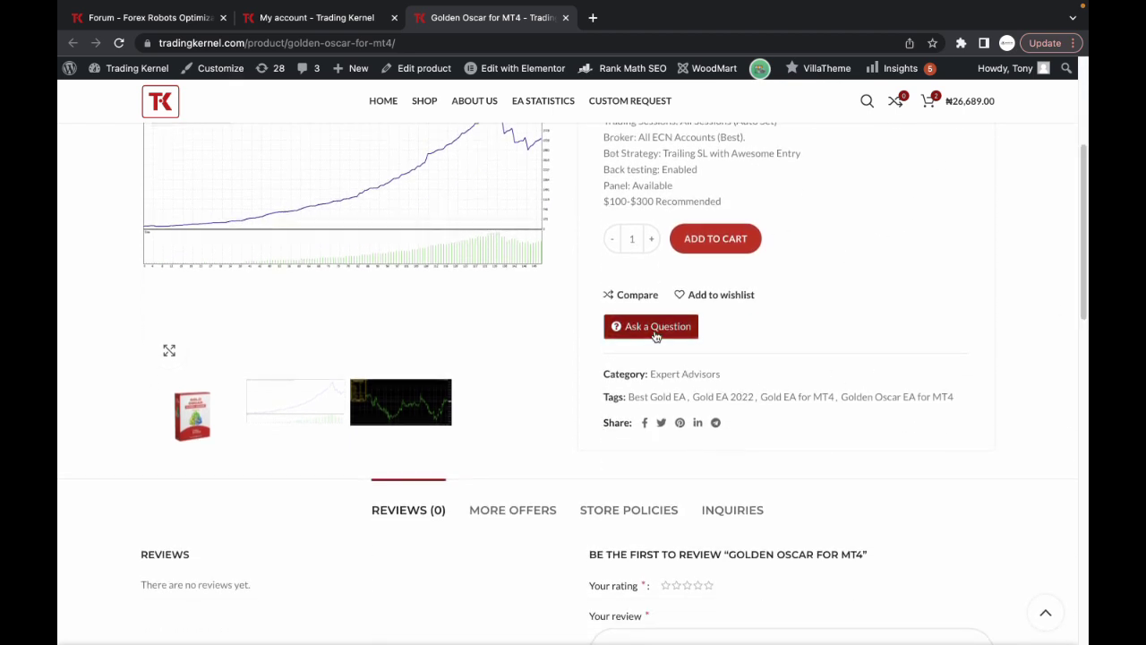
click(656, 327)
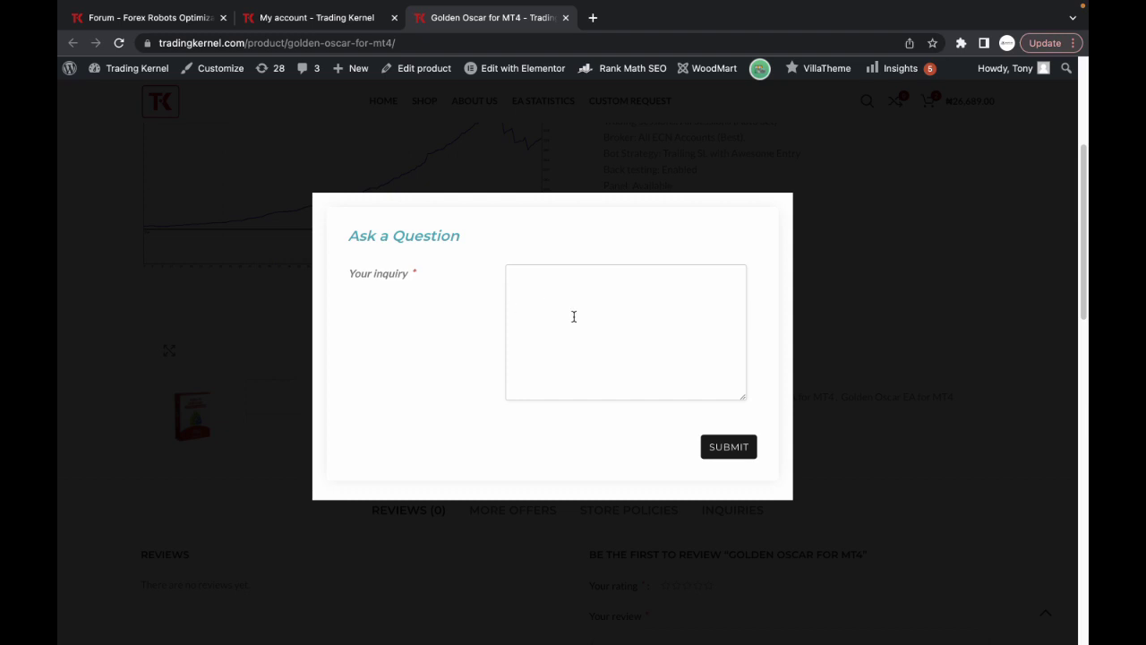
click(725, 446)
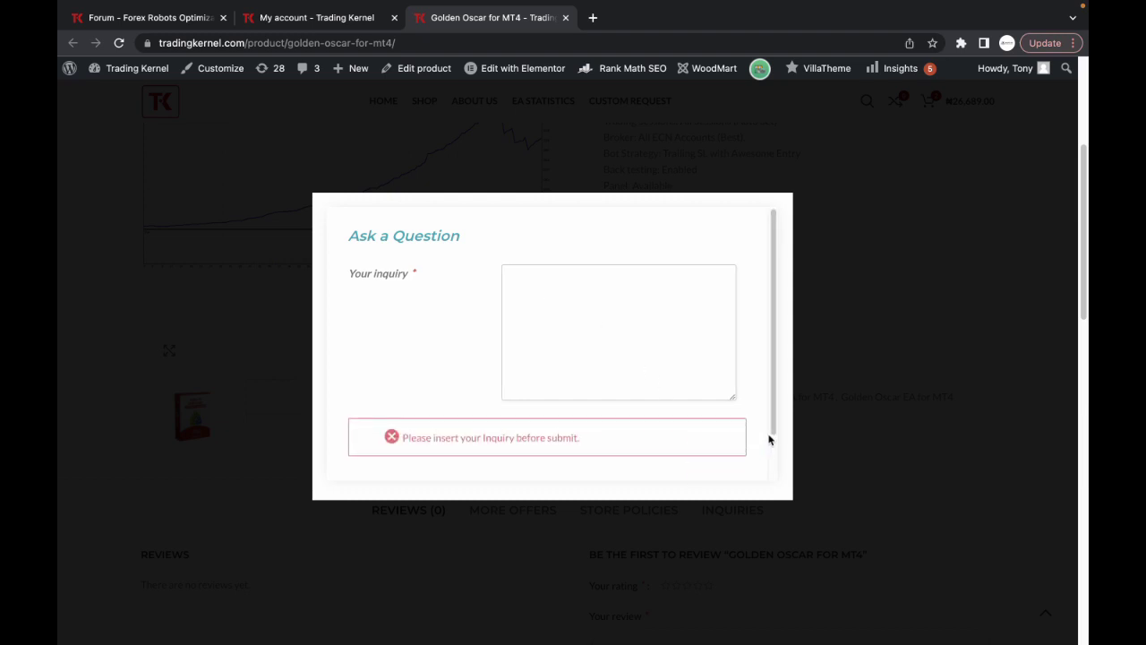
click(1006, 190)
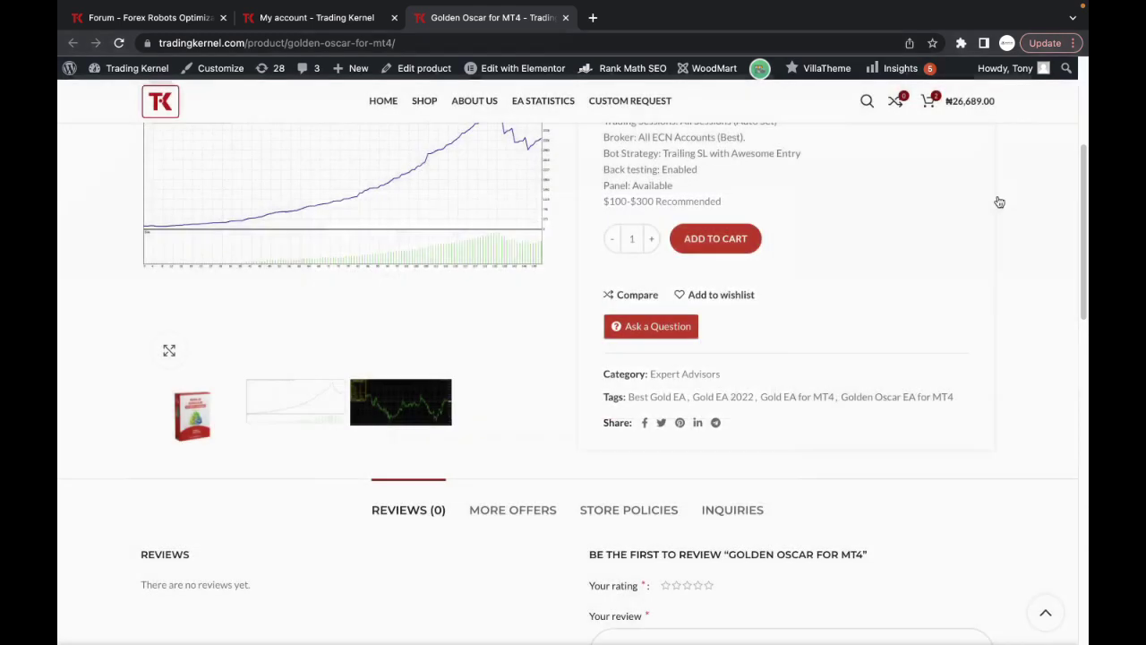
Step: Download GOLDEN-OSCAR-FOR-MT4-QSUUSS.RAR from the My account downloads page
scroll(1076, 260, up, 2)
click(316, 17)
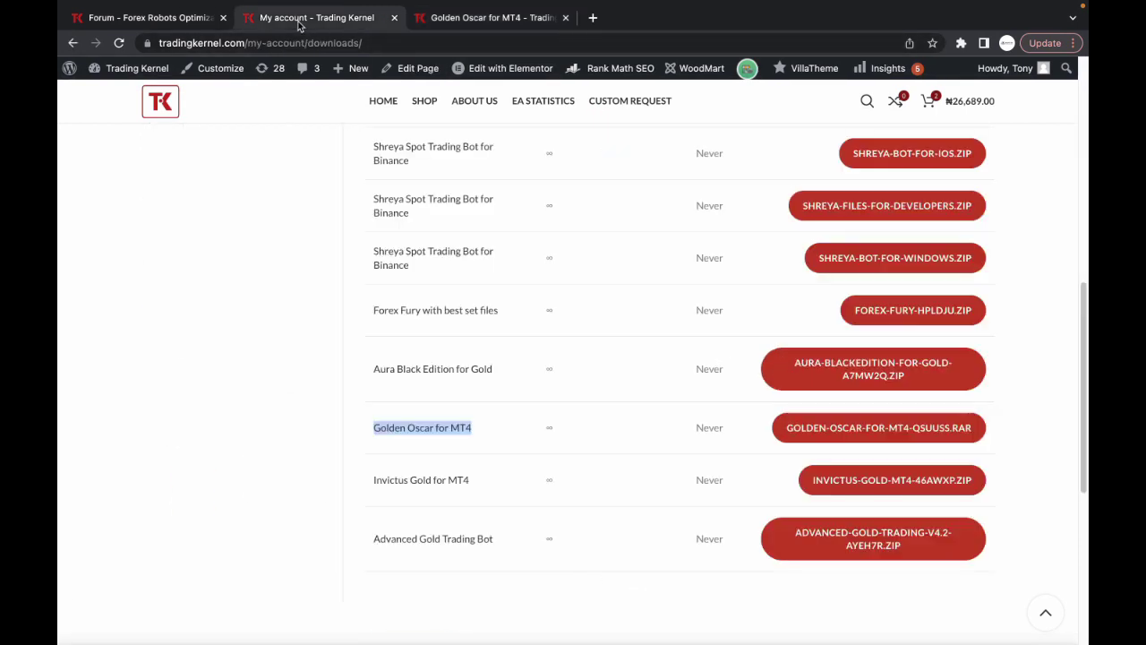
click(818, 428)
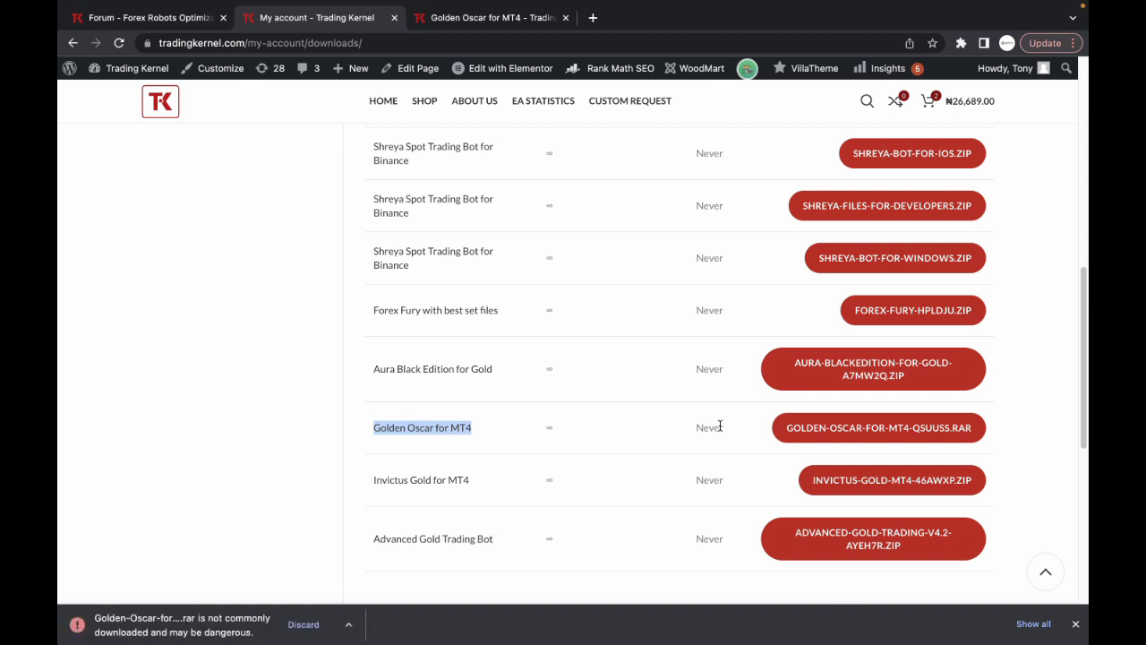
Step: Keep the flagged RAR download and reveal it in Finder
click(348, 623)
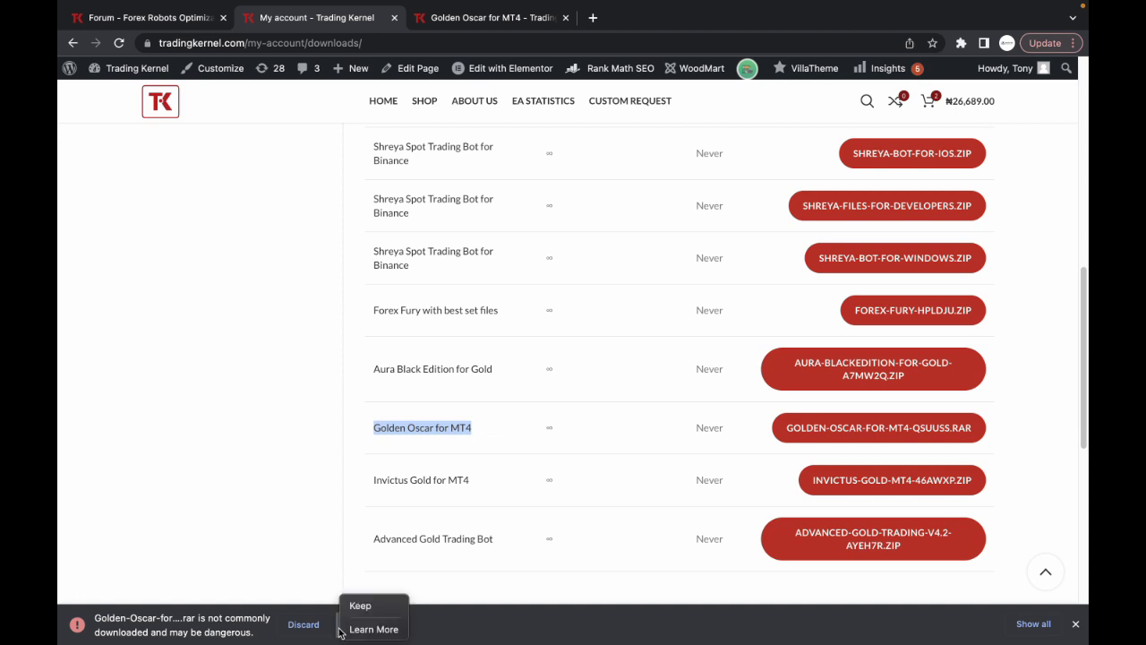
click(349, 607)
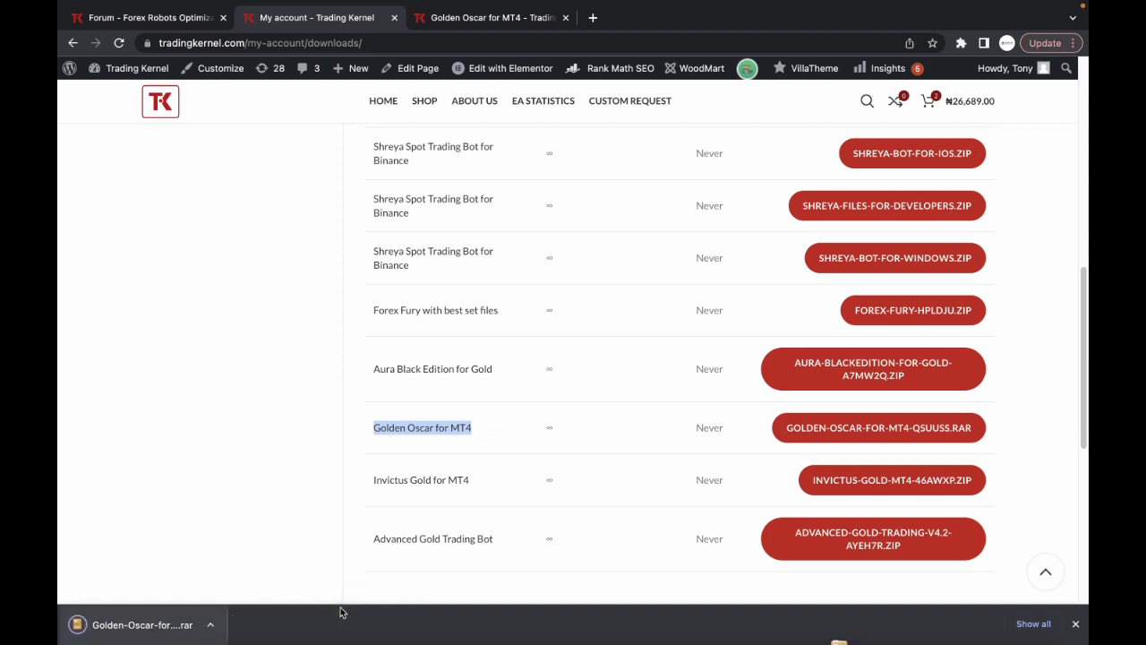
click(217, 625)
click(243, 605)
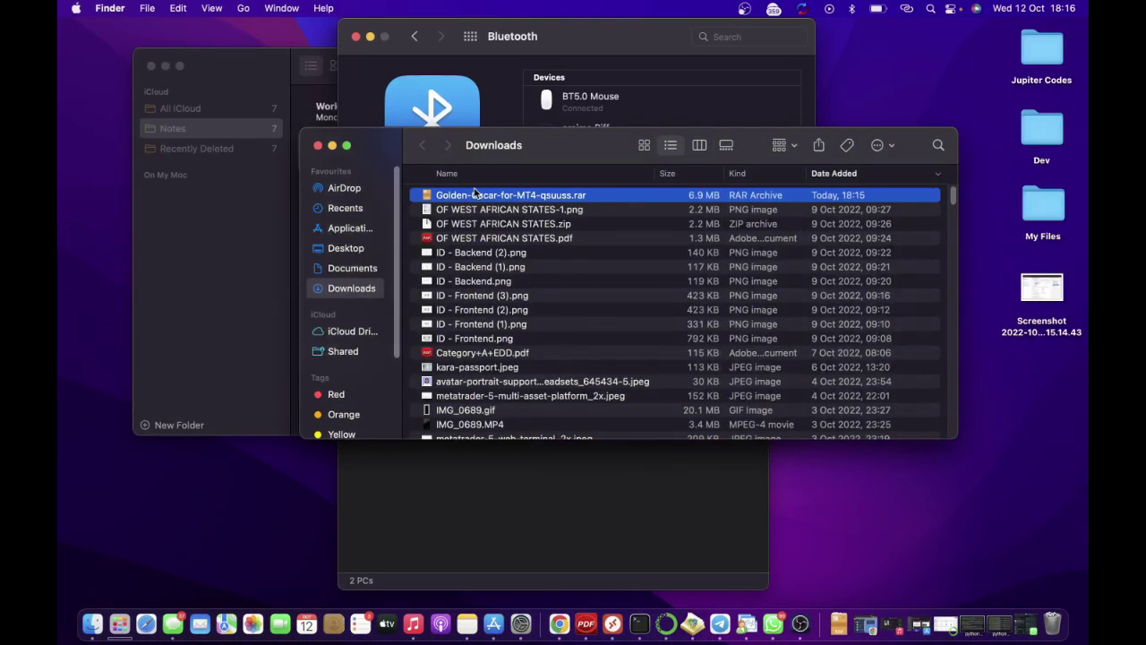
Step: Extract the Golden Oscar RAR into a Golden-Oscar-for-MT4-qsuuss folder via Open With
right_click(474, 194)
mouse_move(501, 212)
click(779, 220)
Step: Copy the Golden Oscar RAR file and minimize the Finder window
right_click(467, 211)
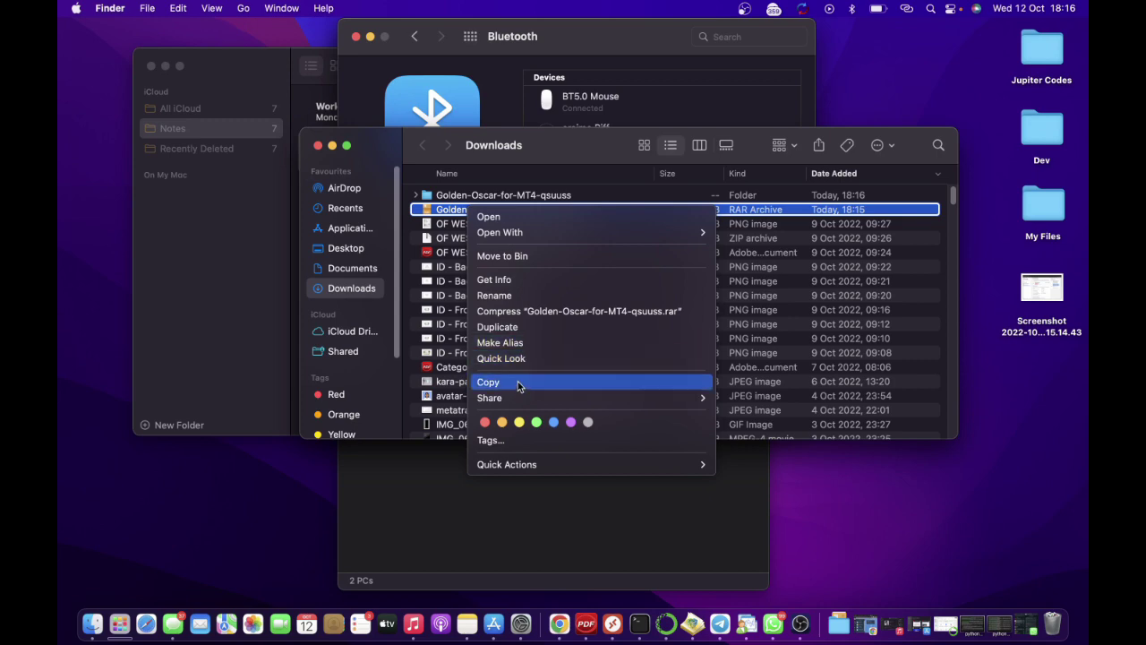
click(518, 385)
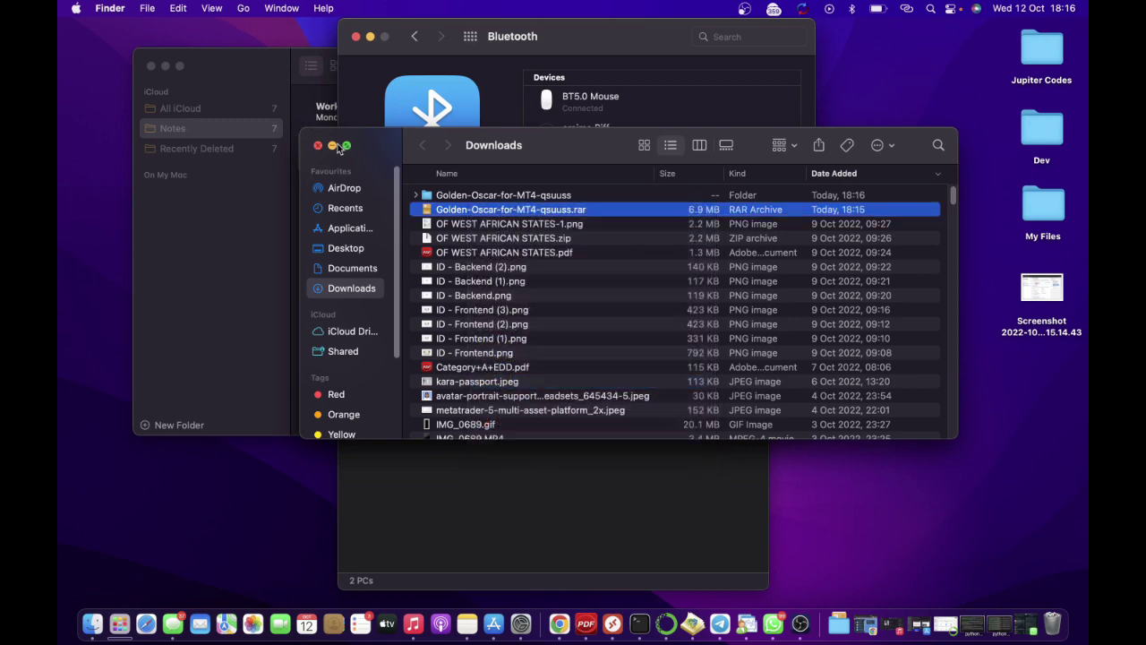
click(332, 146)
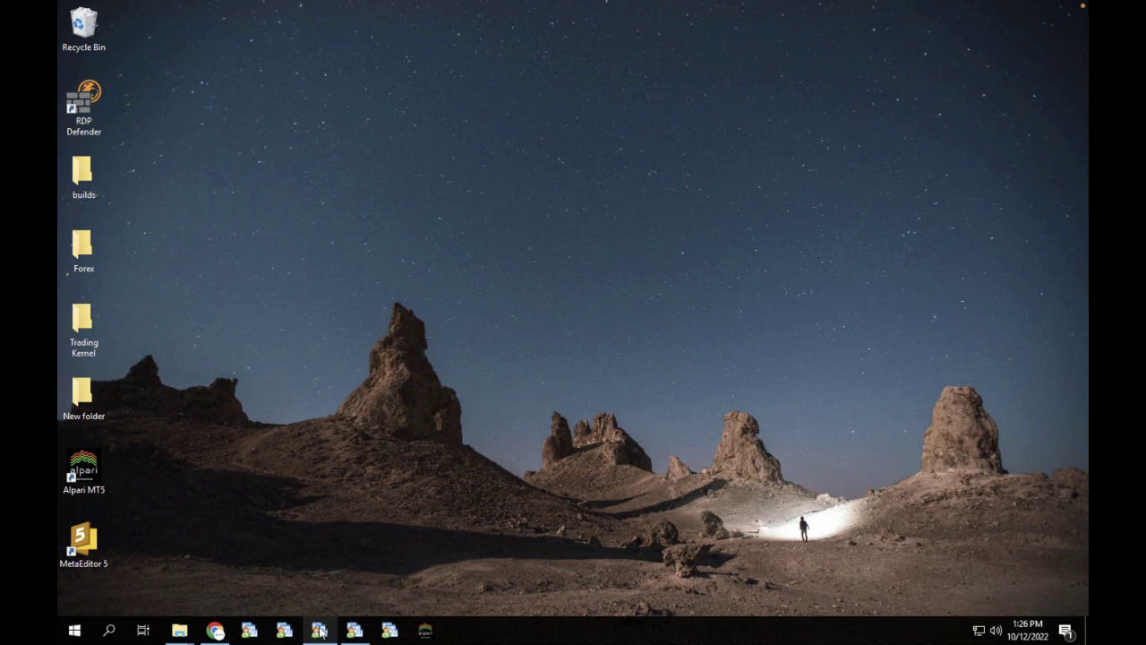
Step: Bring up the Golden-Oscar-for-MT4-qsuuss folder window from the taskbar
click(320, 632)
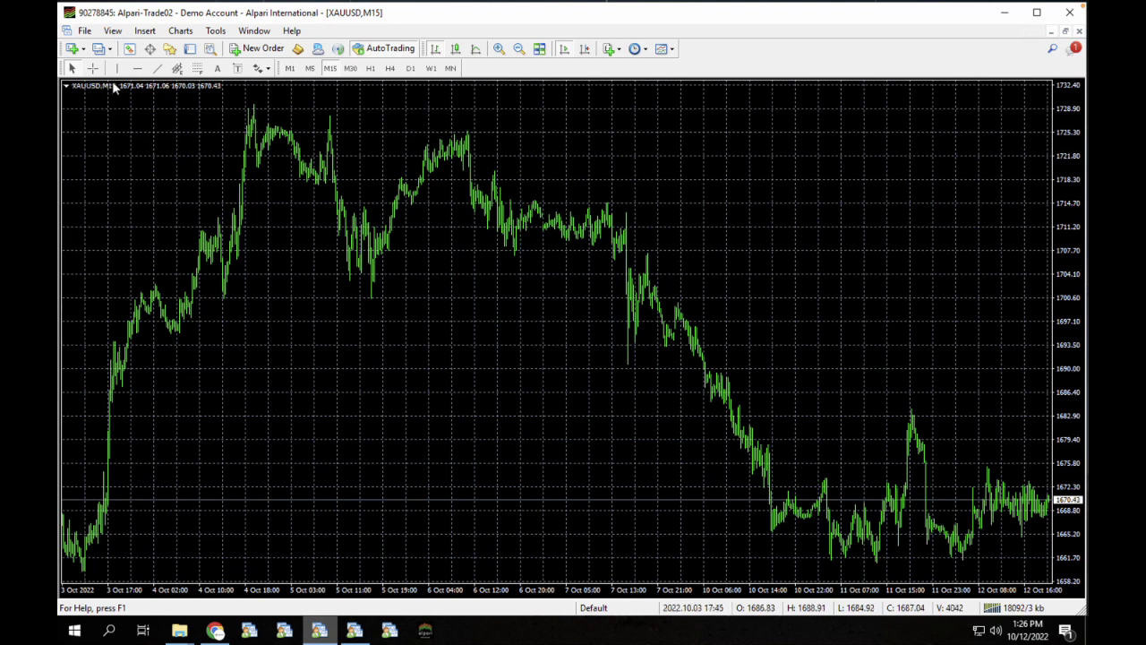
click(181, 632)
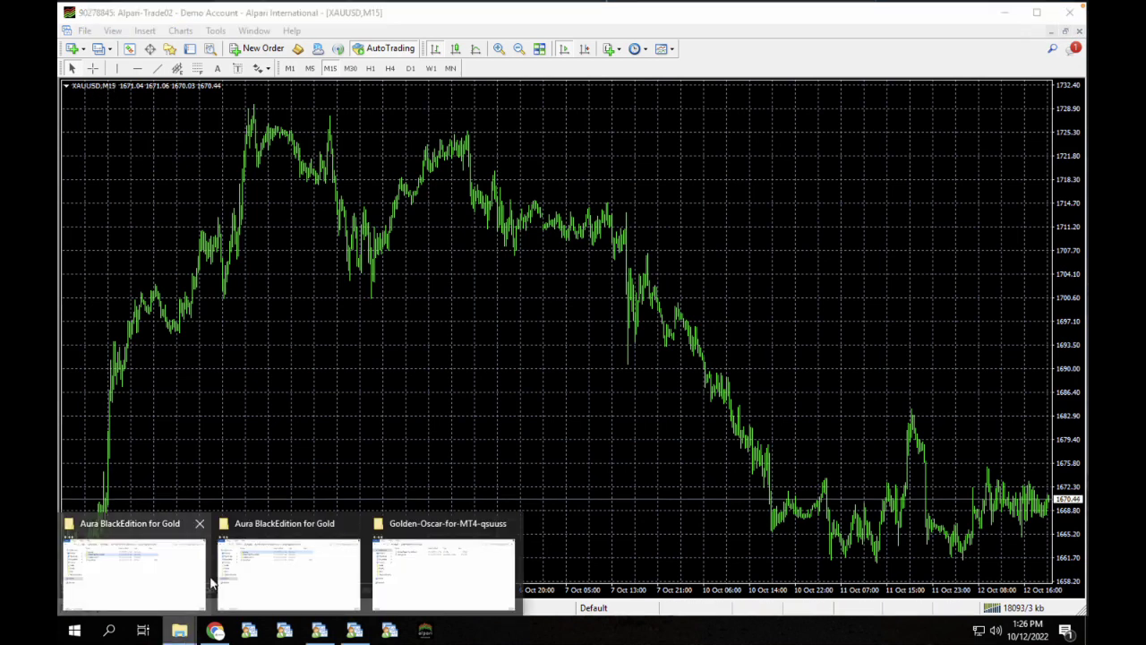
click(440, 584)
Step: Copy Golden Oscar V1.92 MT4.ex4 and minimize the folder to reveal the chart
click(274, 132)
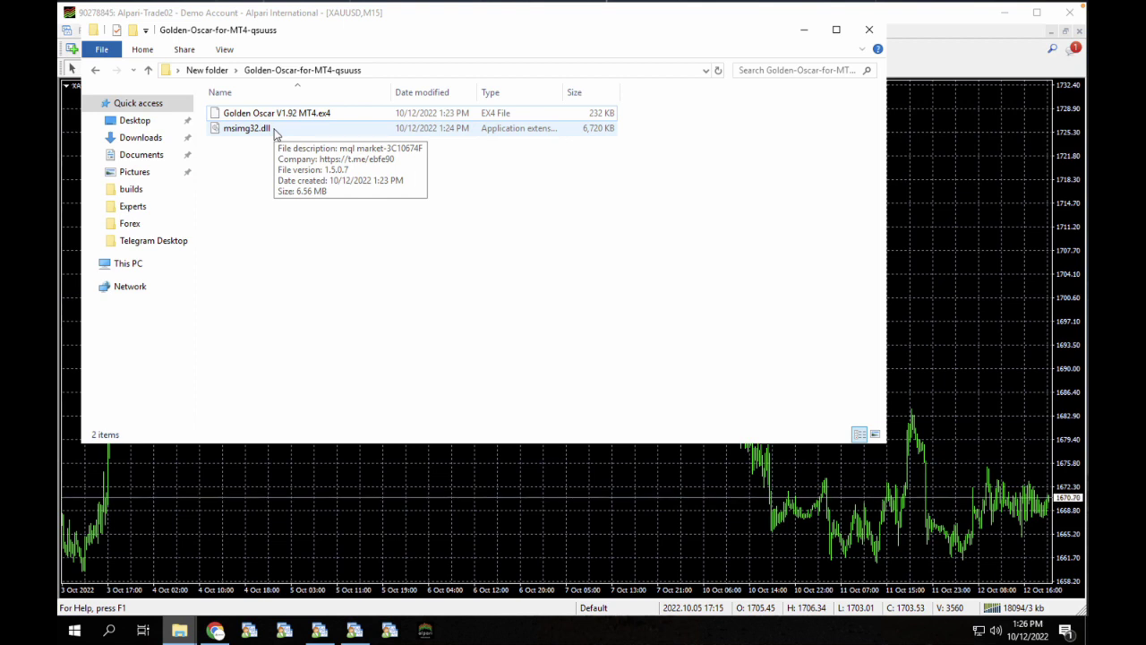
click(277, 115)
right_click(276, 115)
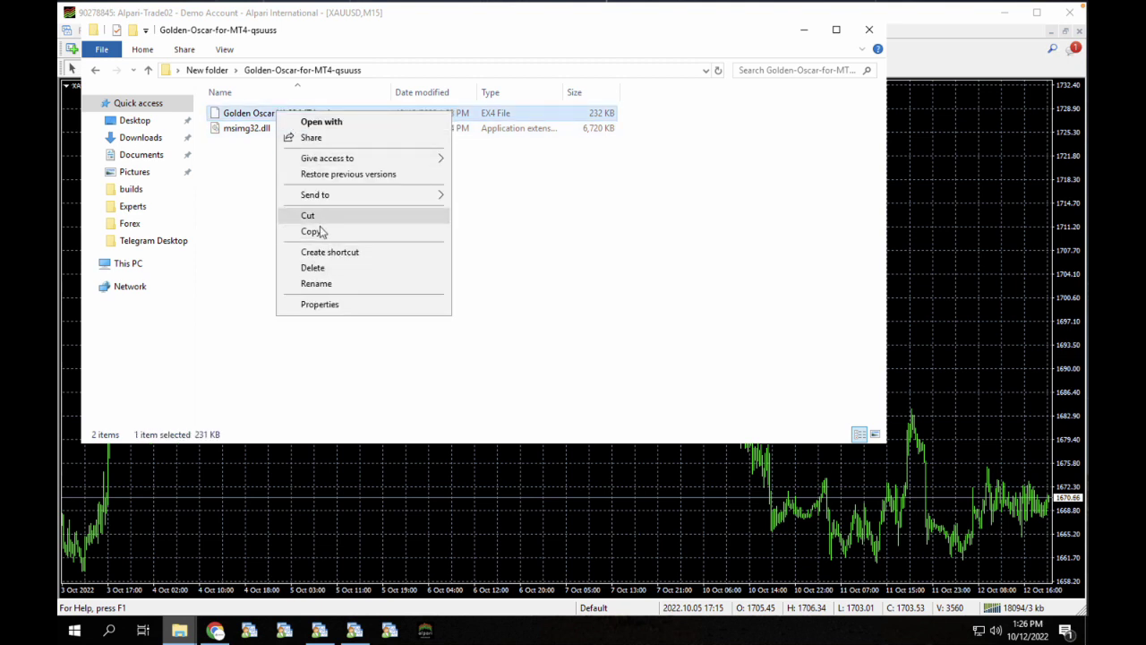
click(322, 231)
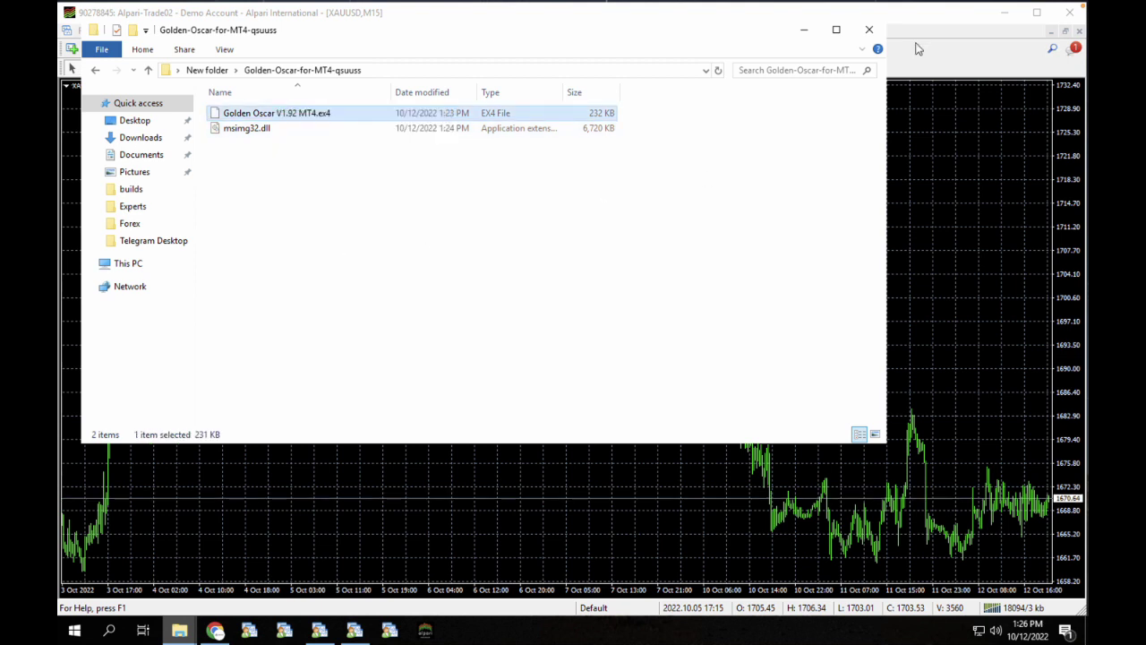
click(800, 33)
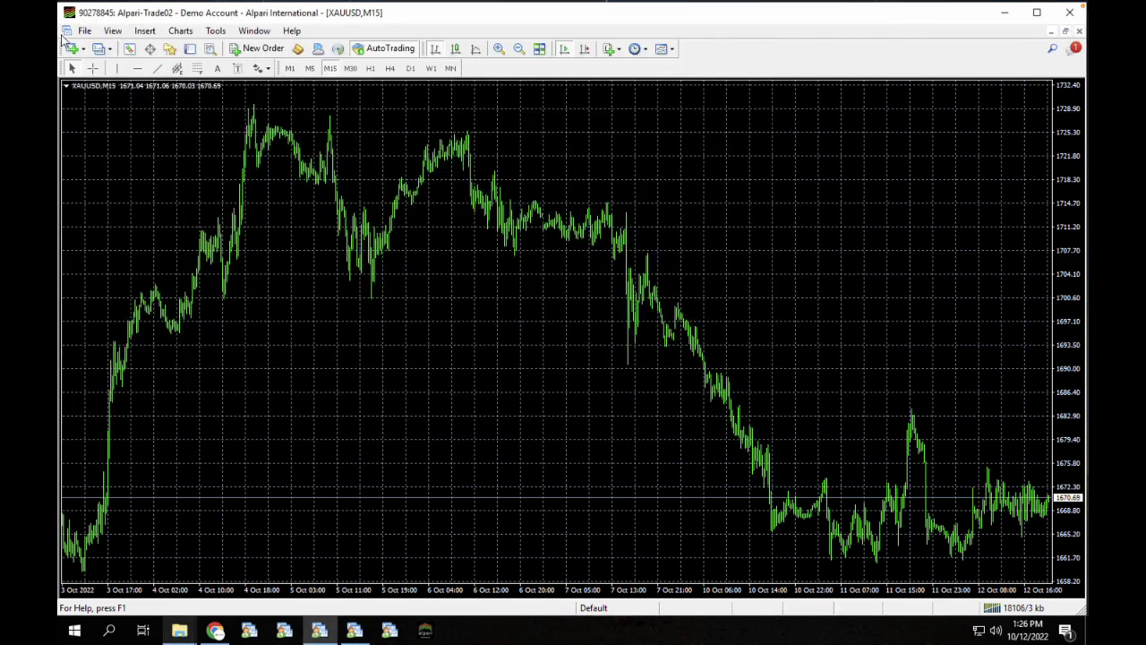
Step: Paste the Golden Oscar EA into the data folder's MQL4 > Experts and close it
click(90, 33)
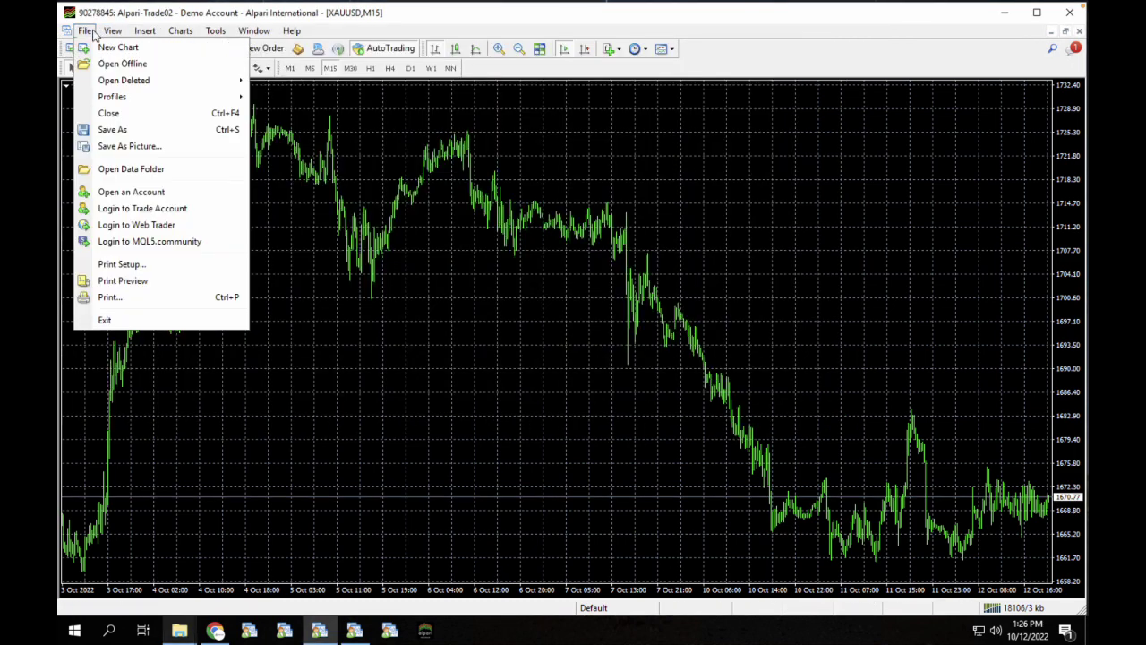
click(151, 167)
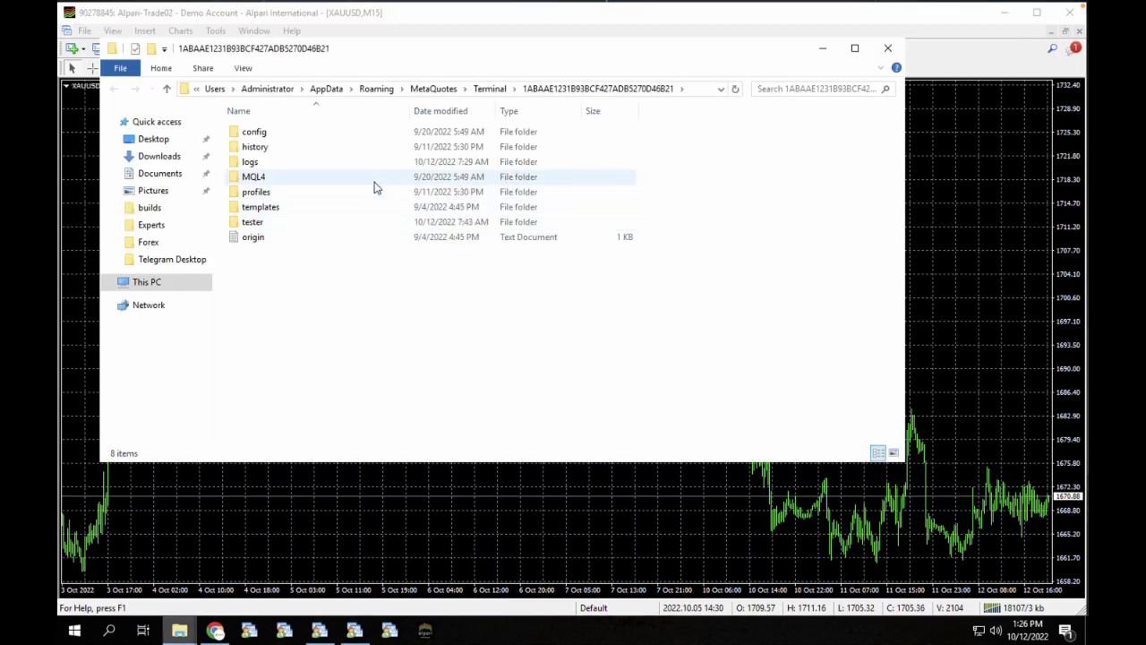
double_click(375, 182)
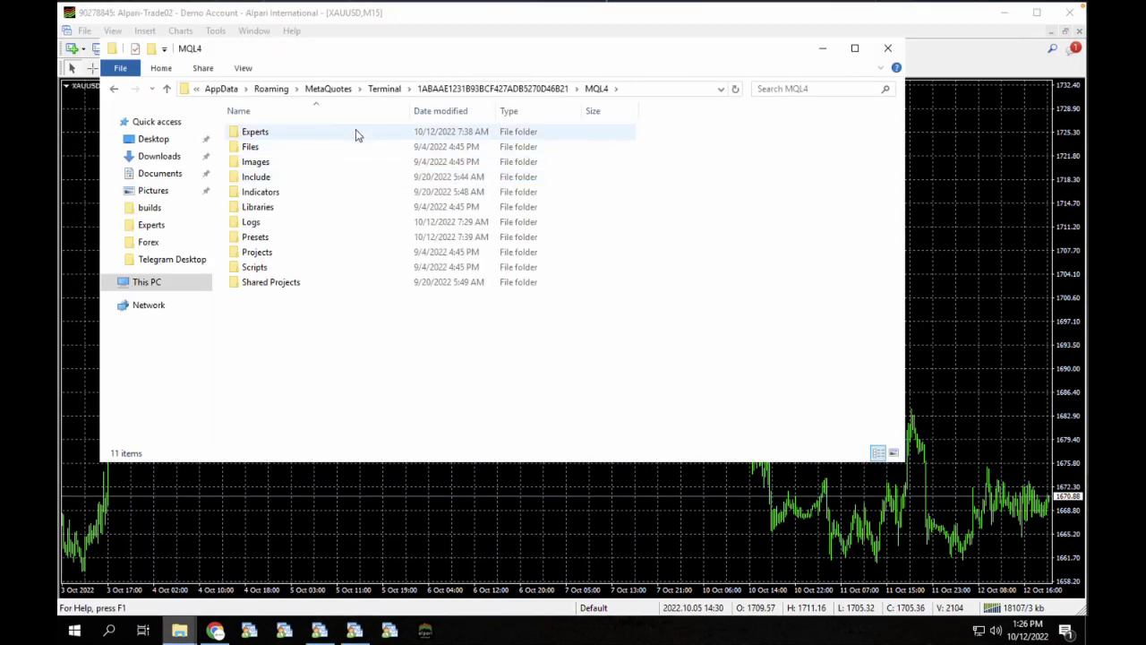
double_click(356, 131)
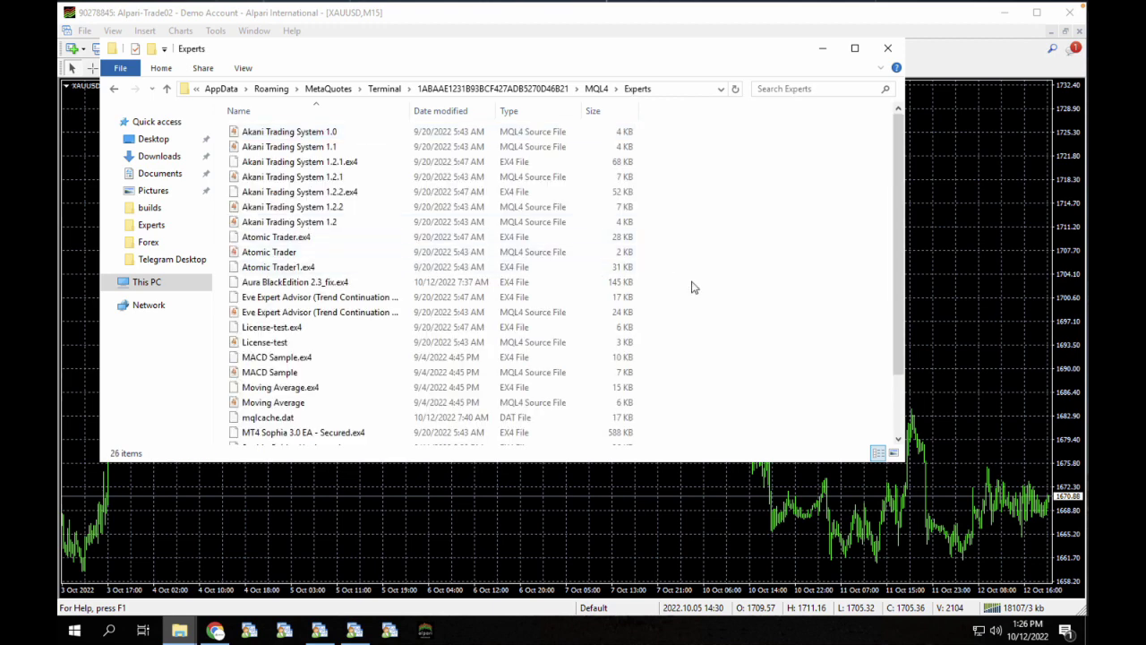
right_click(702, 293)
click(707, 362)
click(885, 49)
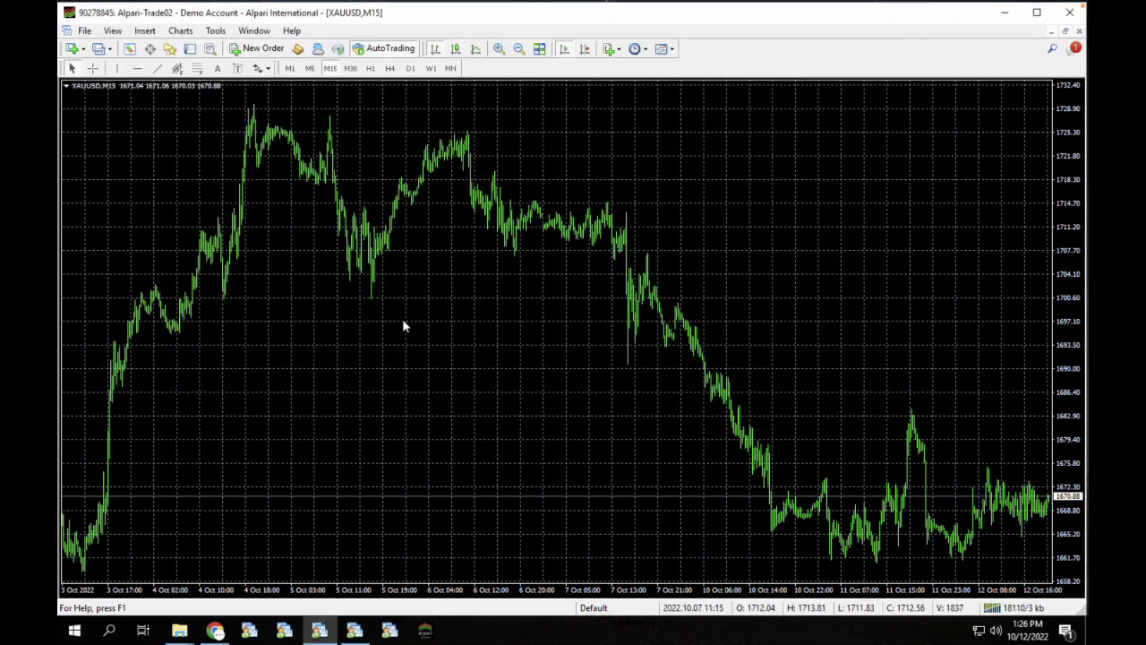
Step: Reopen the Golden-Oscar-for-MT4-qsuuss folder and select msimg32.dll
mouse_move(182, 636)
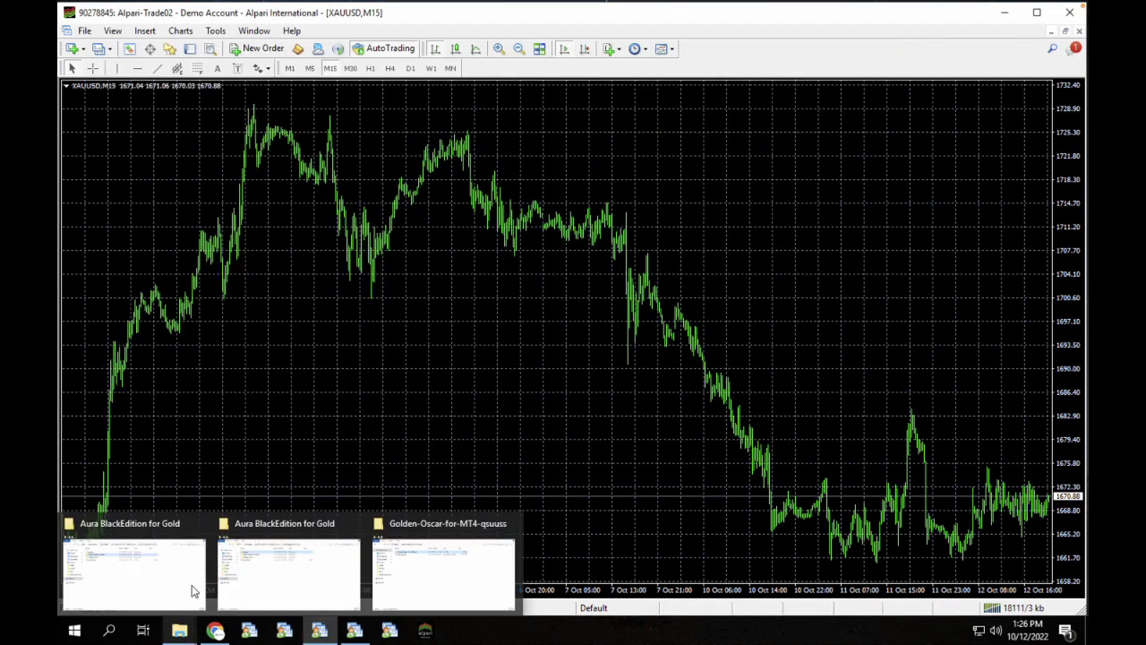
click(400, 560)
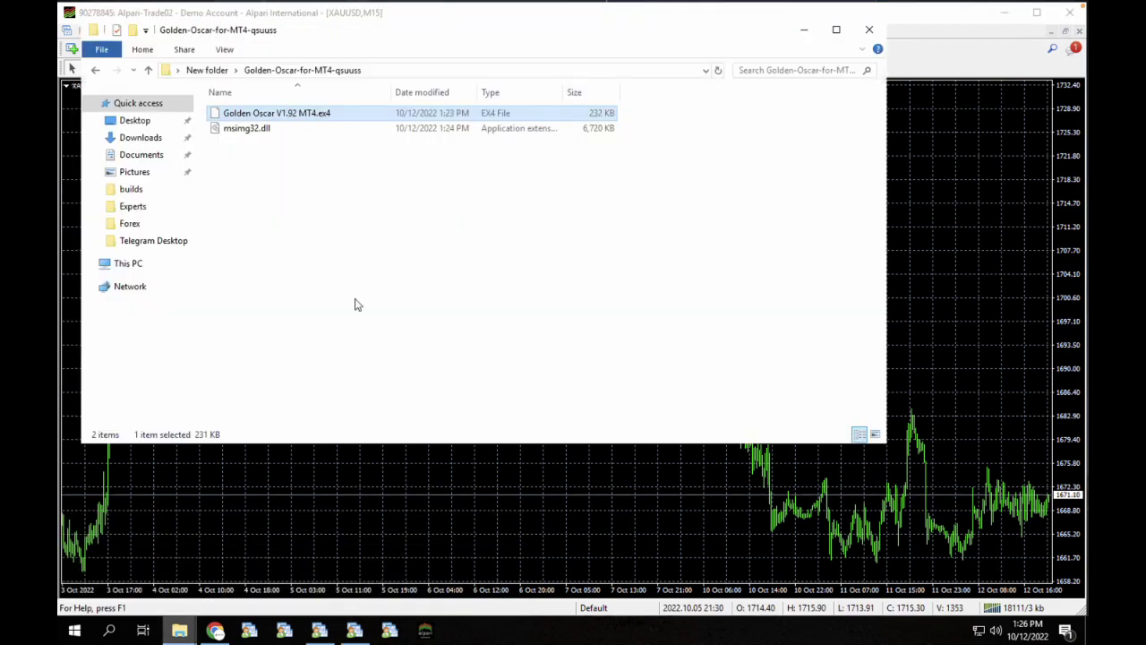
click(294, 128)
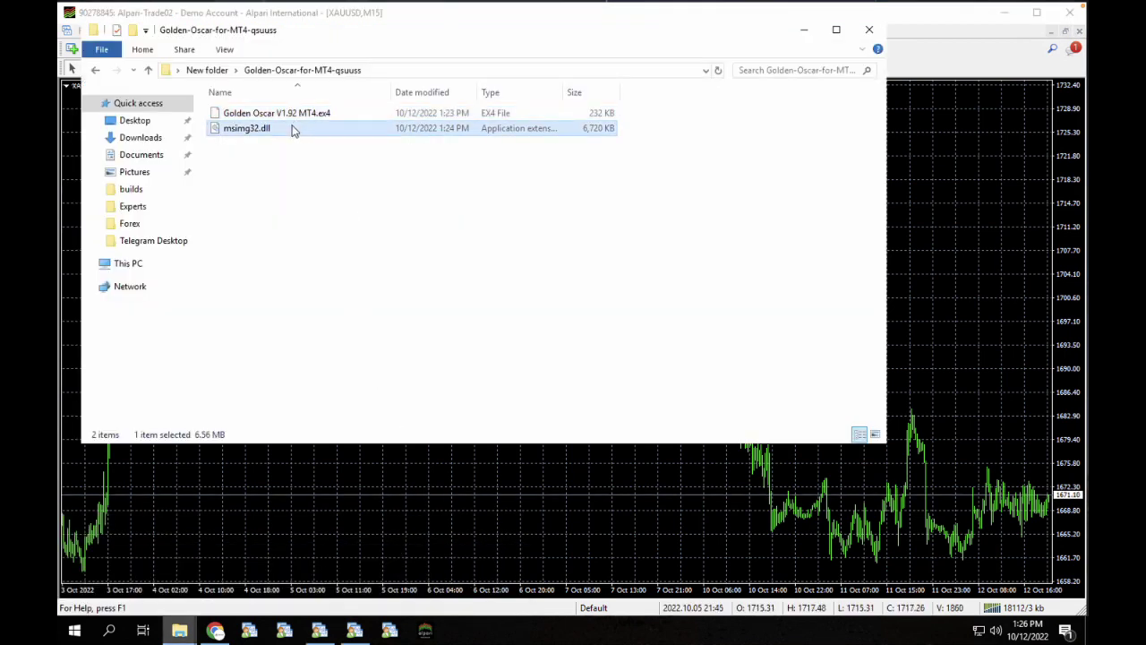
Step: Copy msimg32.dll and minimize the download folder
right_click(294, 127)
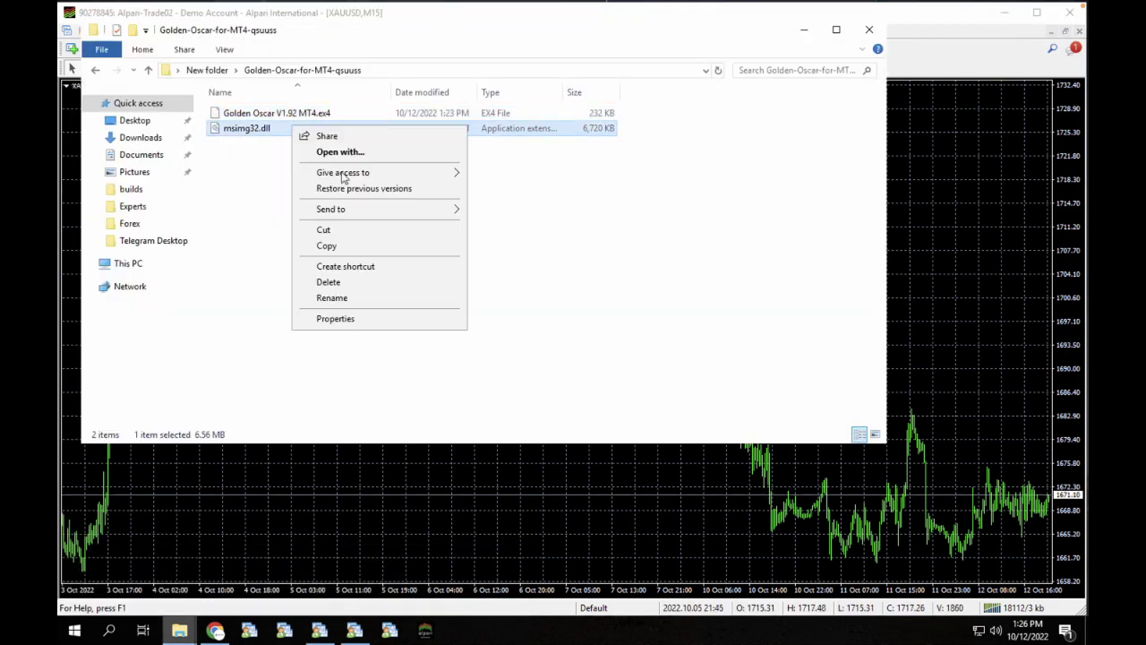
click(342, 244)
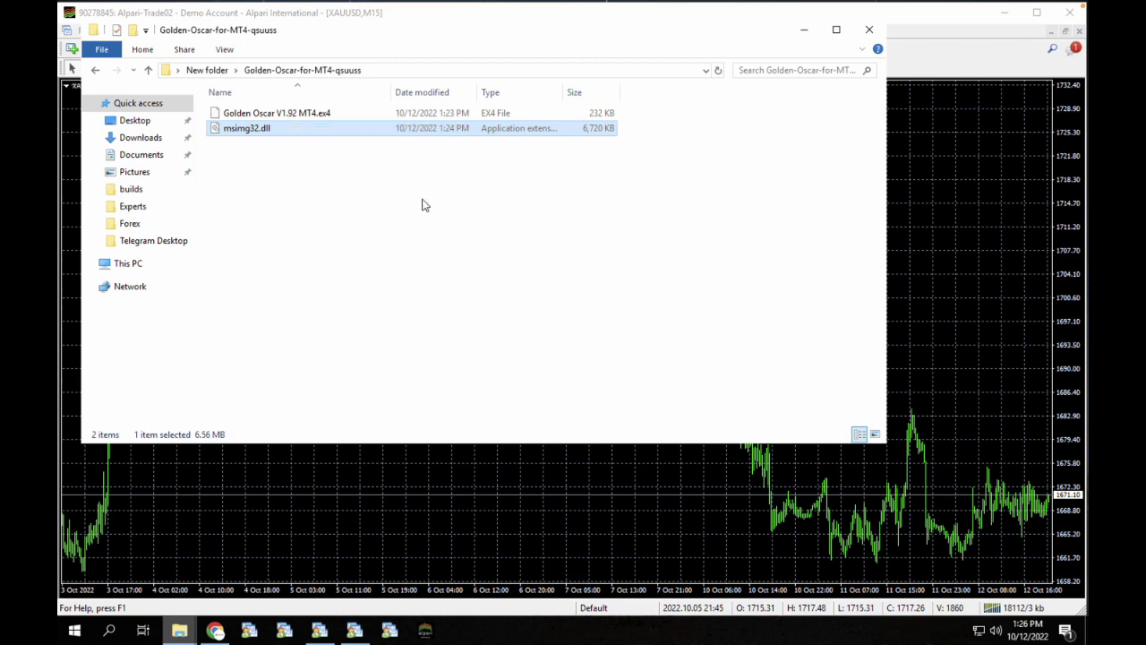
click(803, 29)
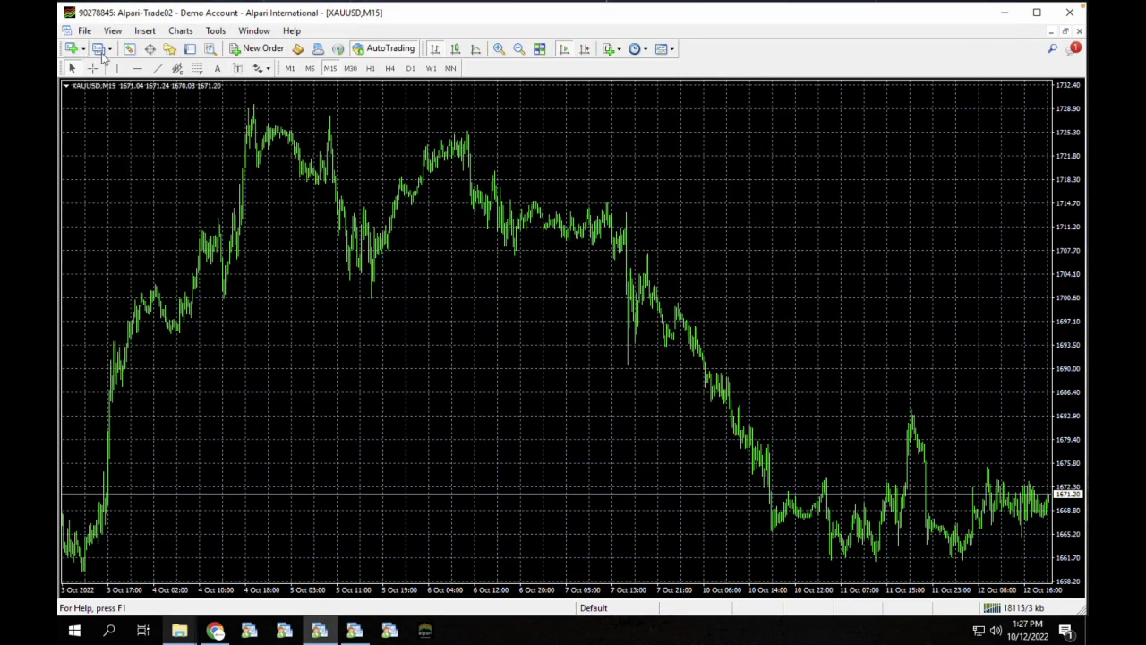
Step: Refresh Expert Advisors in the Navigator and select Golden Oscar V1.92 MT4
click(129, 49)
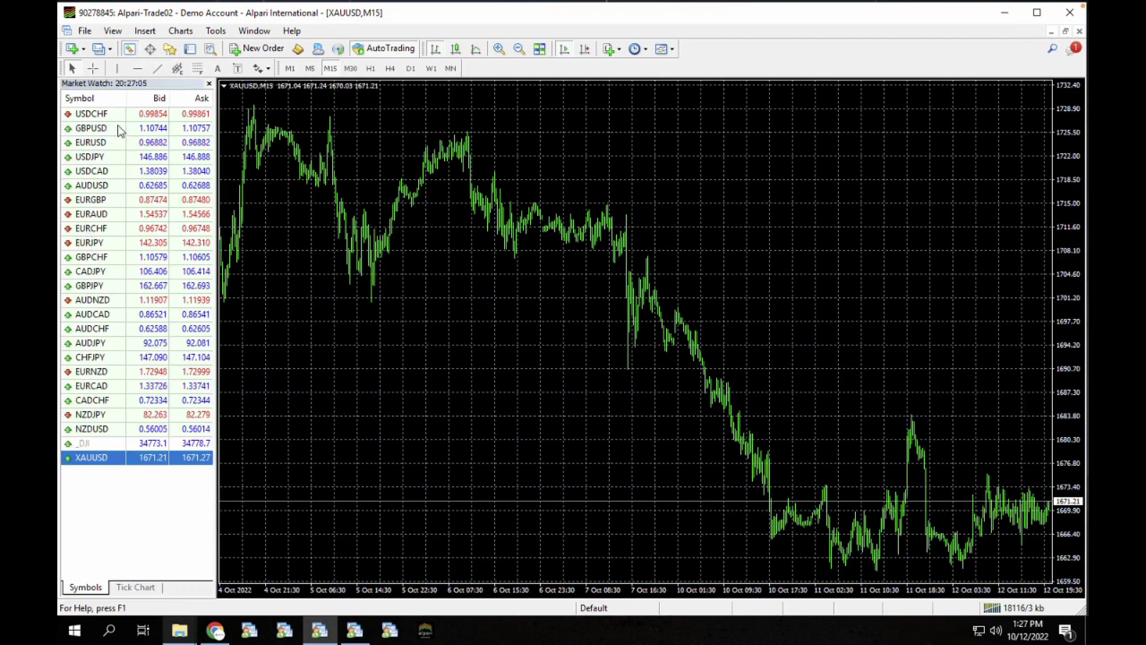
click(129, 50)
click(170, 50)
right_click(83, 225)
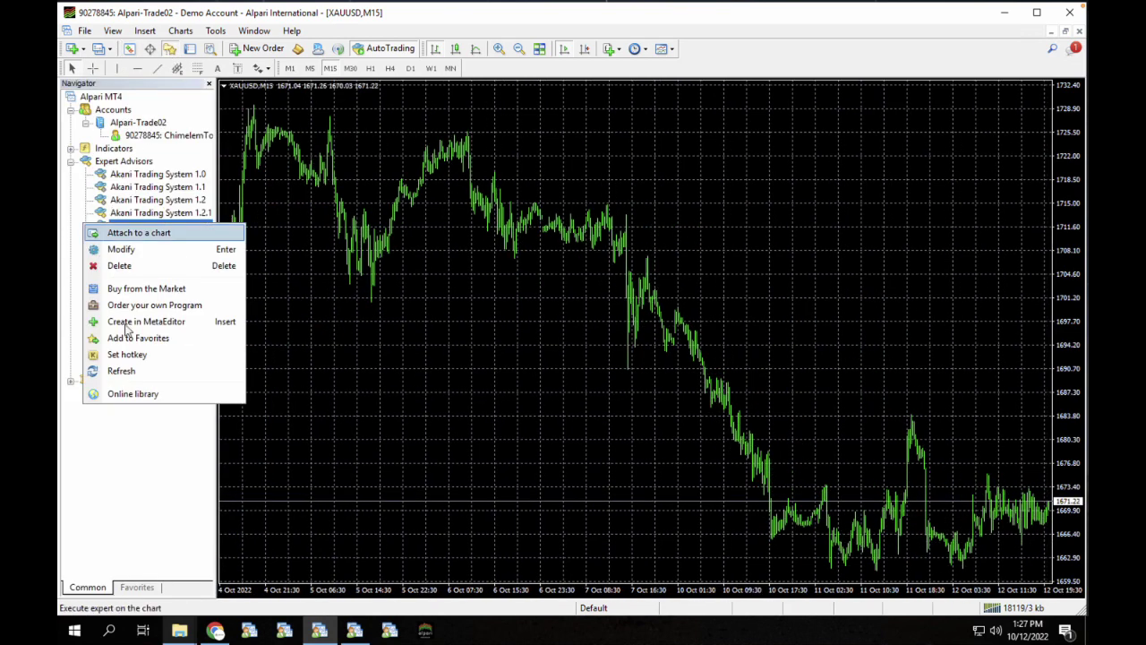
click(123, 371)
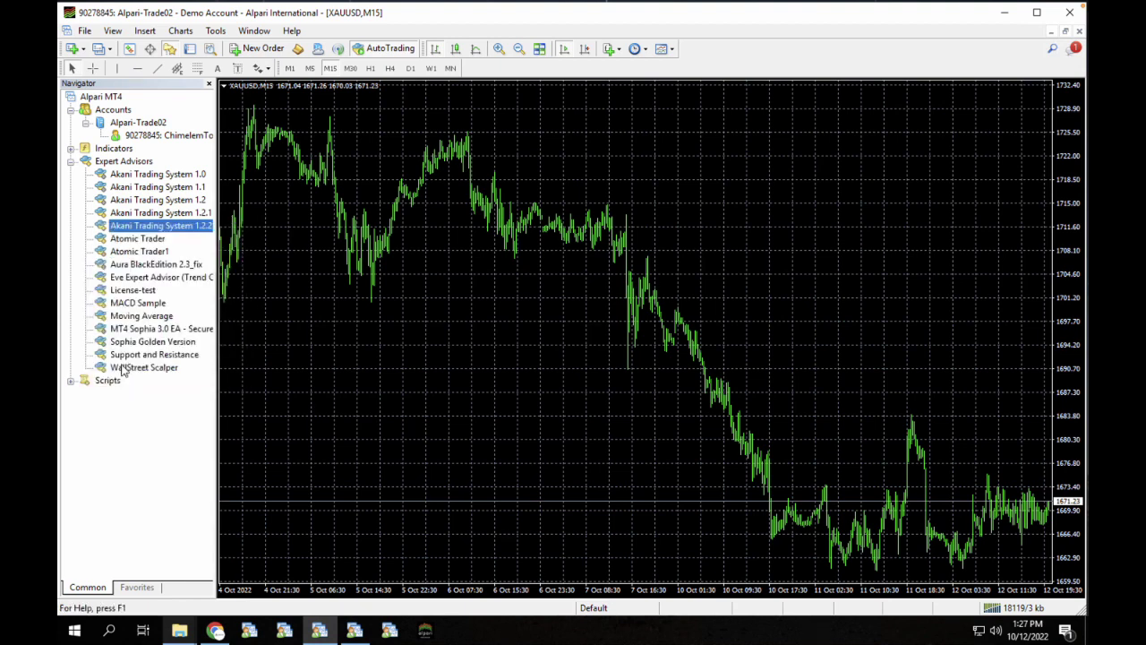
click(149, 292)
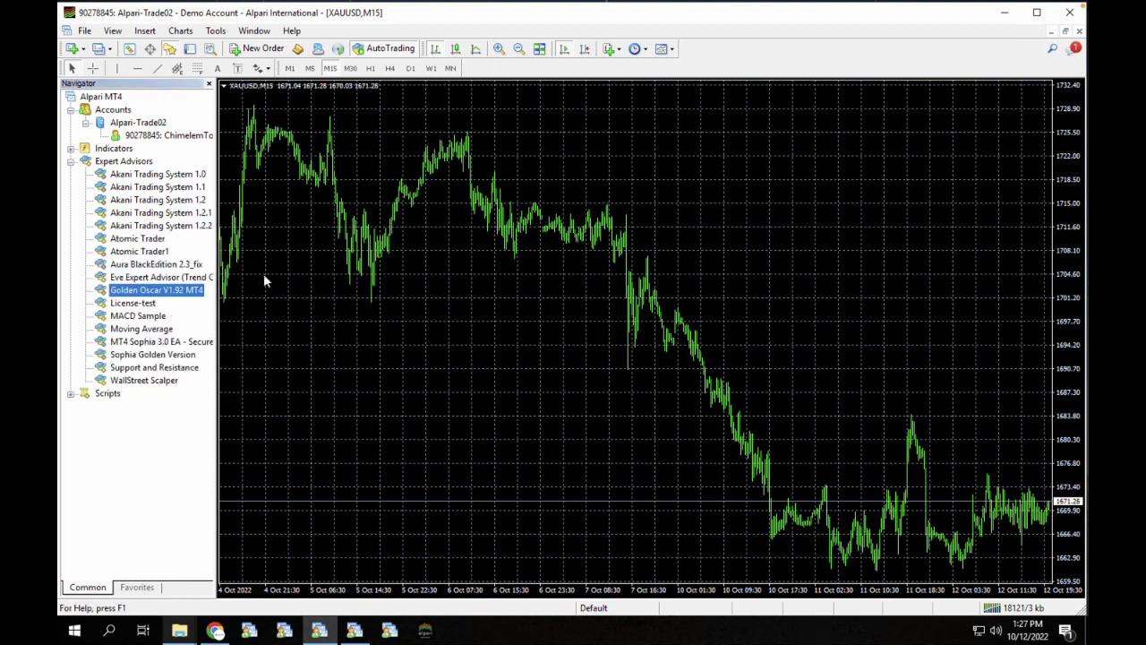
click(191, 50)
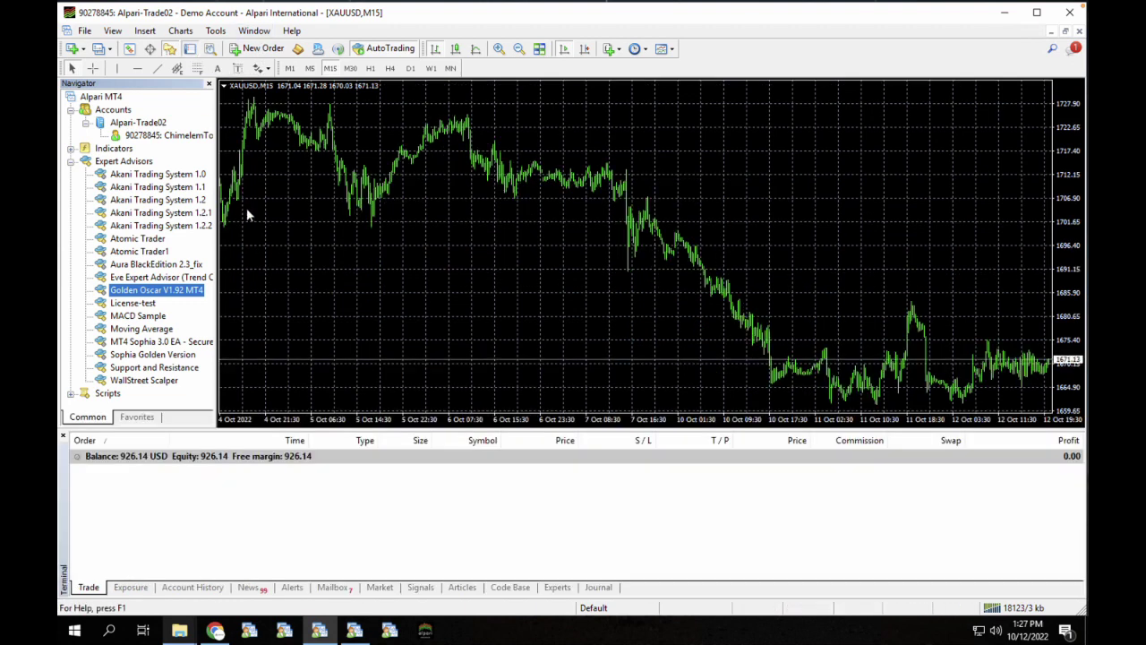
click(557, 587)
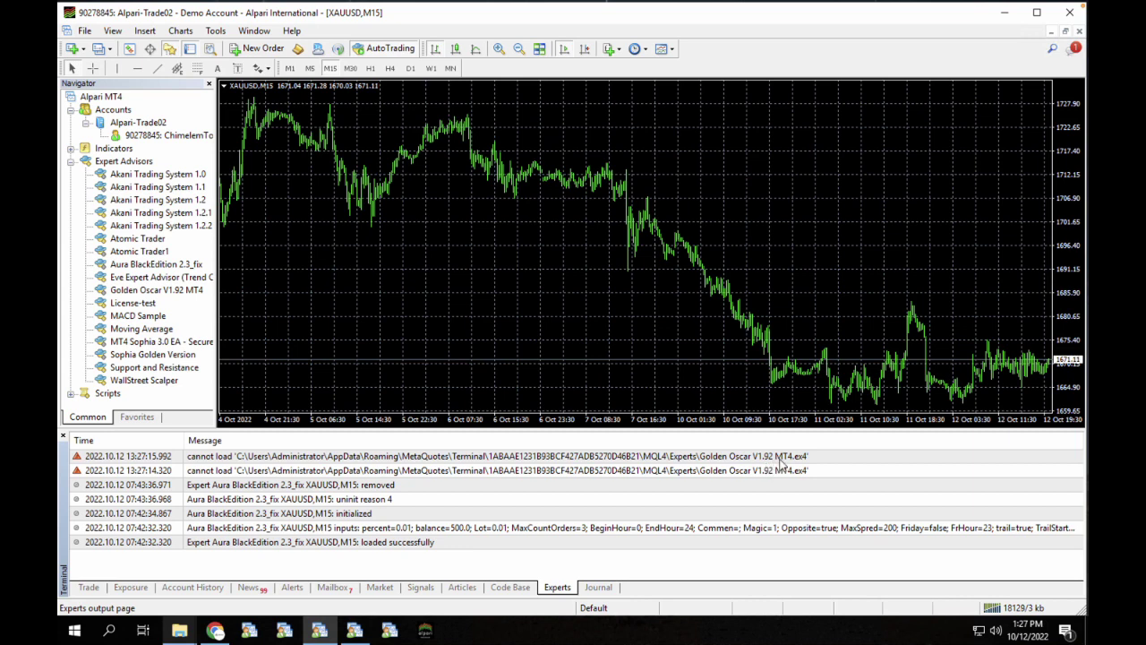
click(64, 437)
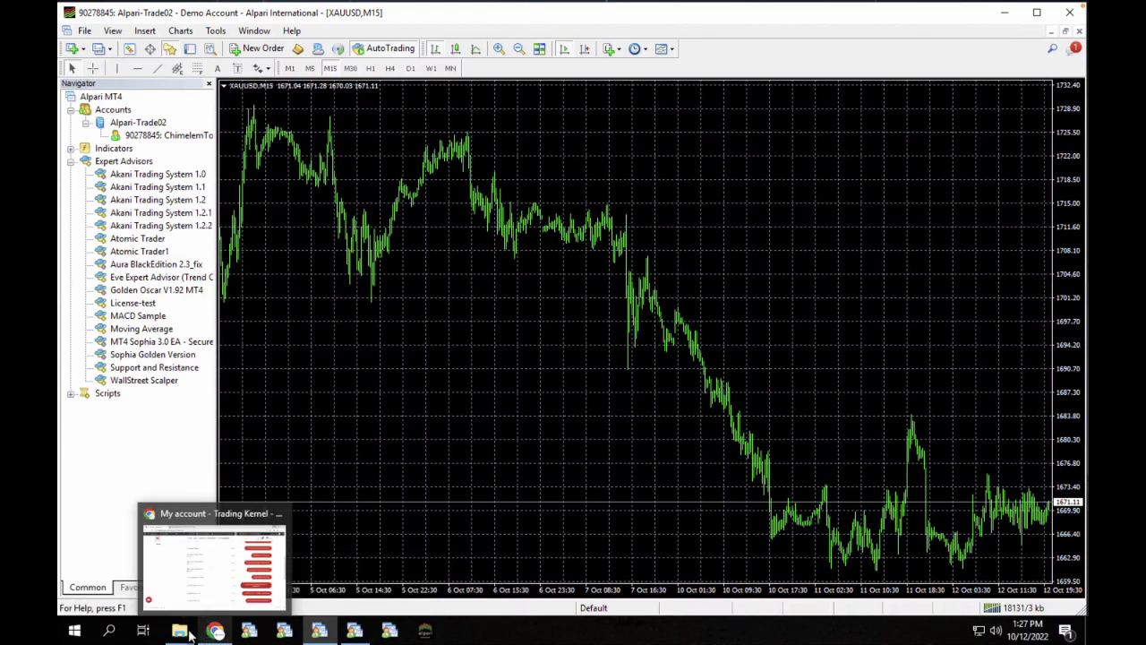
Step: Copy msimg32.dll again from the Golden-Oscar-for-MT4-qsuuss folder and minimize it
mouse_move(179, 632)
click(416, 573)
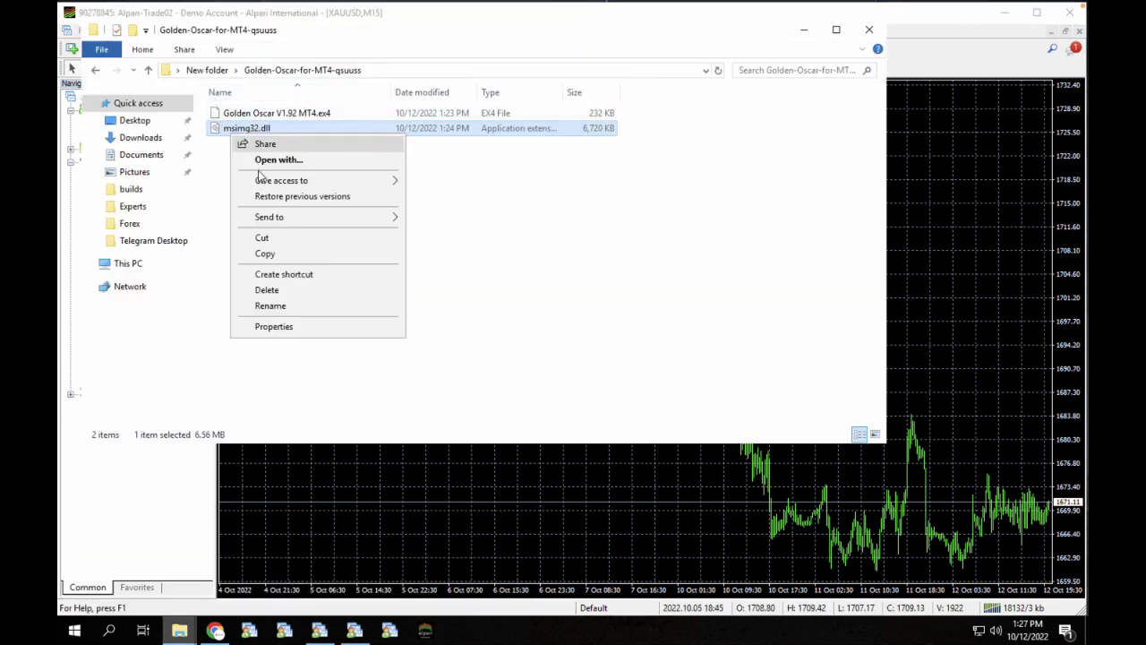
click(265, 254)
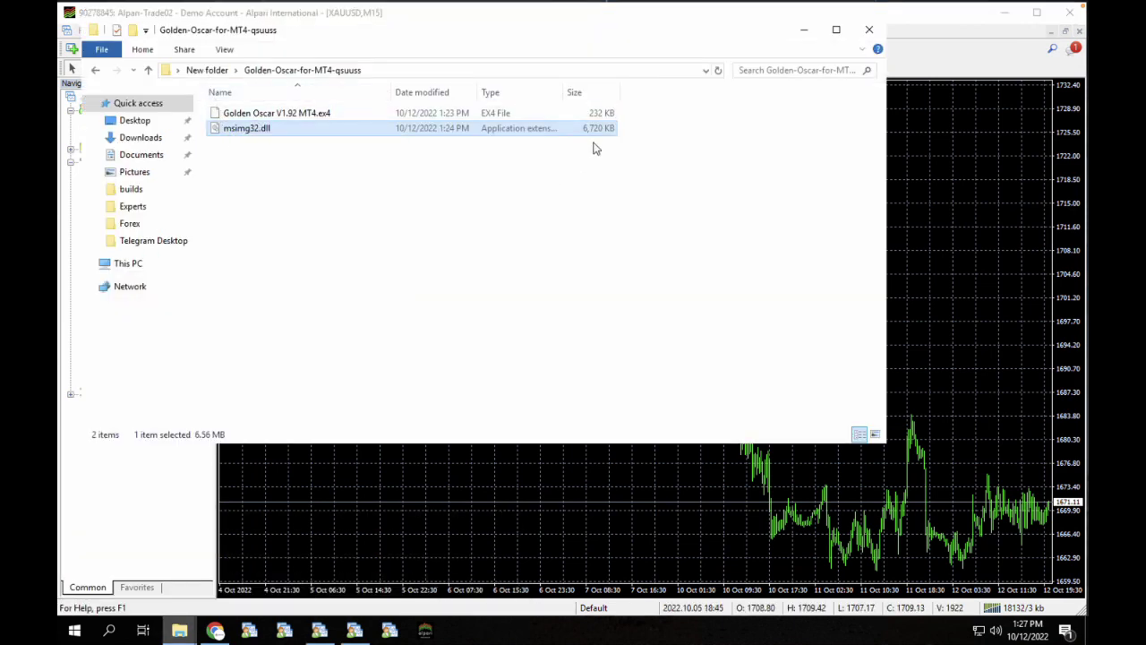
click(803, 32)
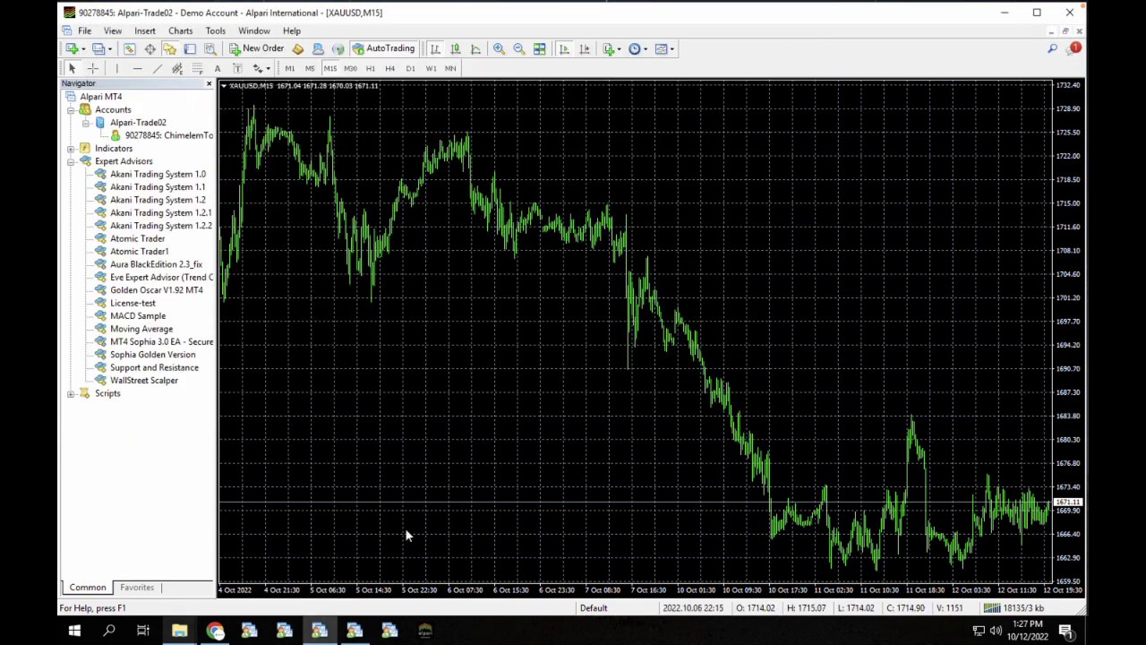
Step: Open the Alpari 3 install folder from MetaTrader (3) shortcut properties and paste msimg32.dll
mouse_move(318, 635)
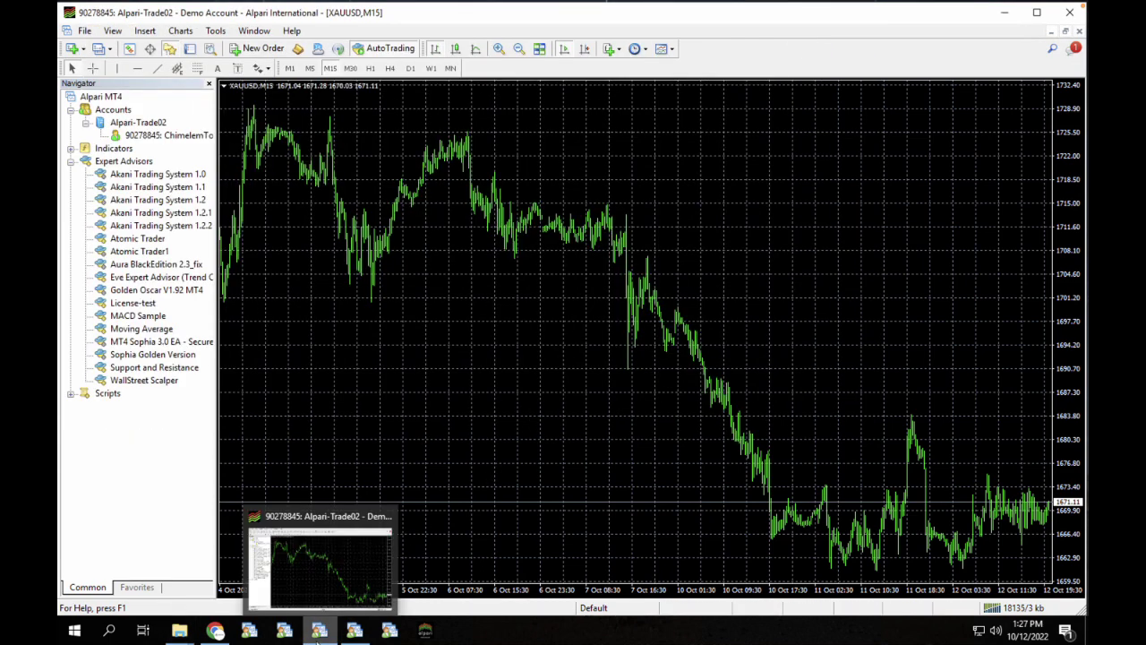
right_click(324, 634)
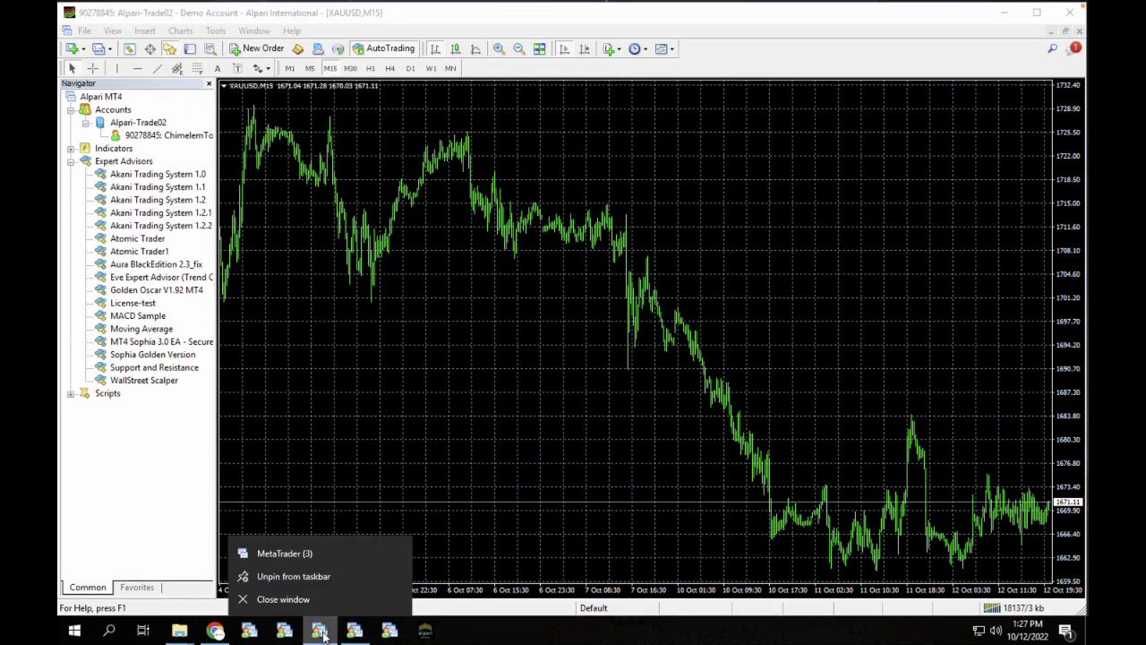
right_click(314, 561)
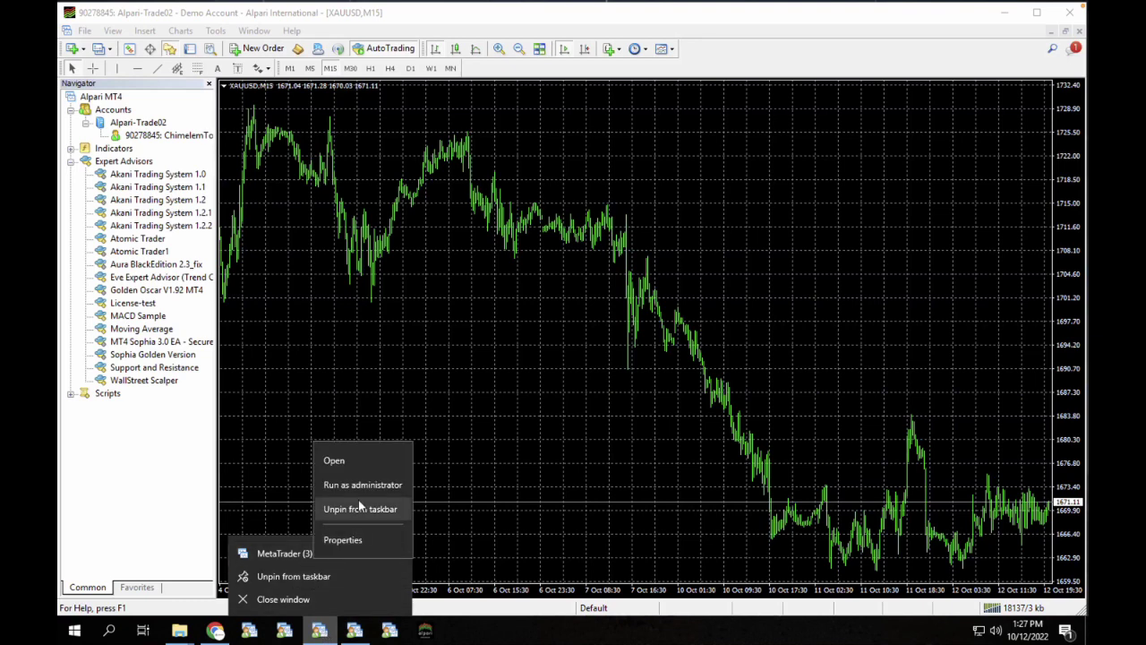
click(343, 541)
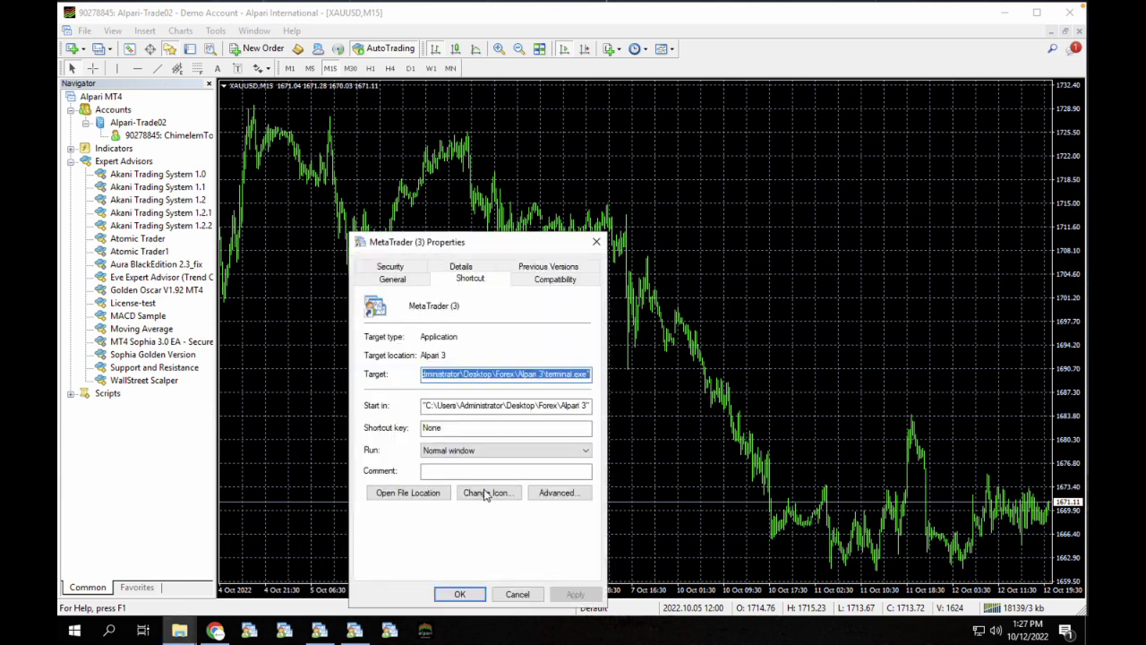
click(427, 493)
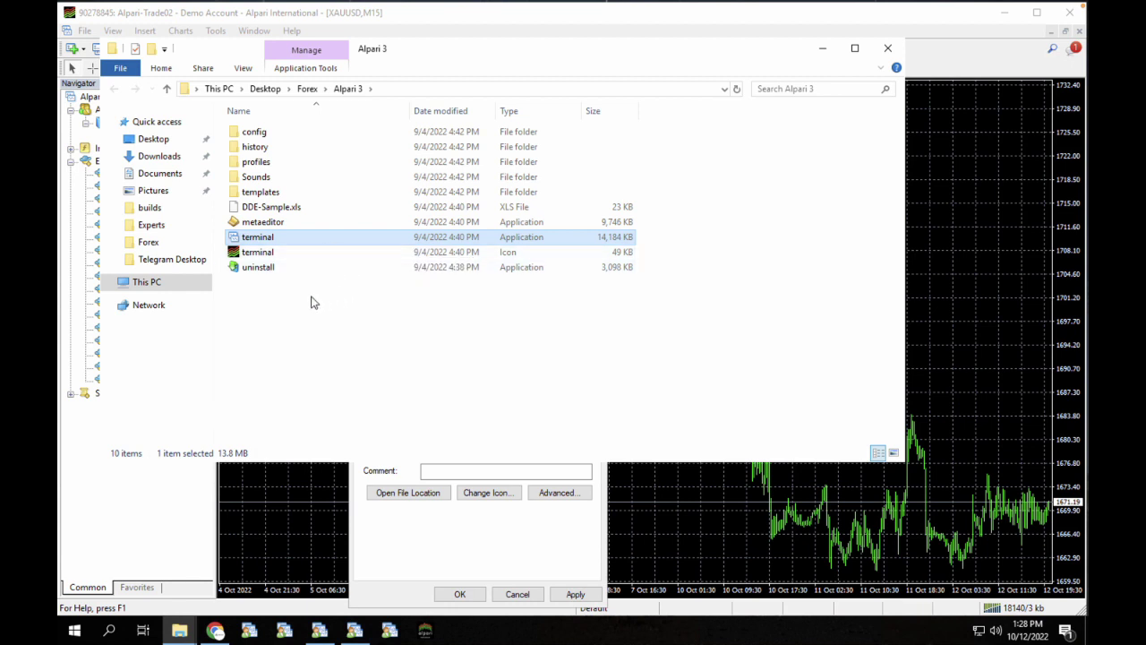
right_click(278, 301)
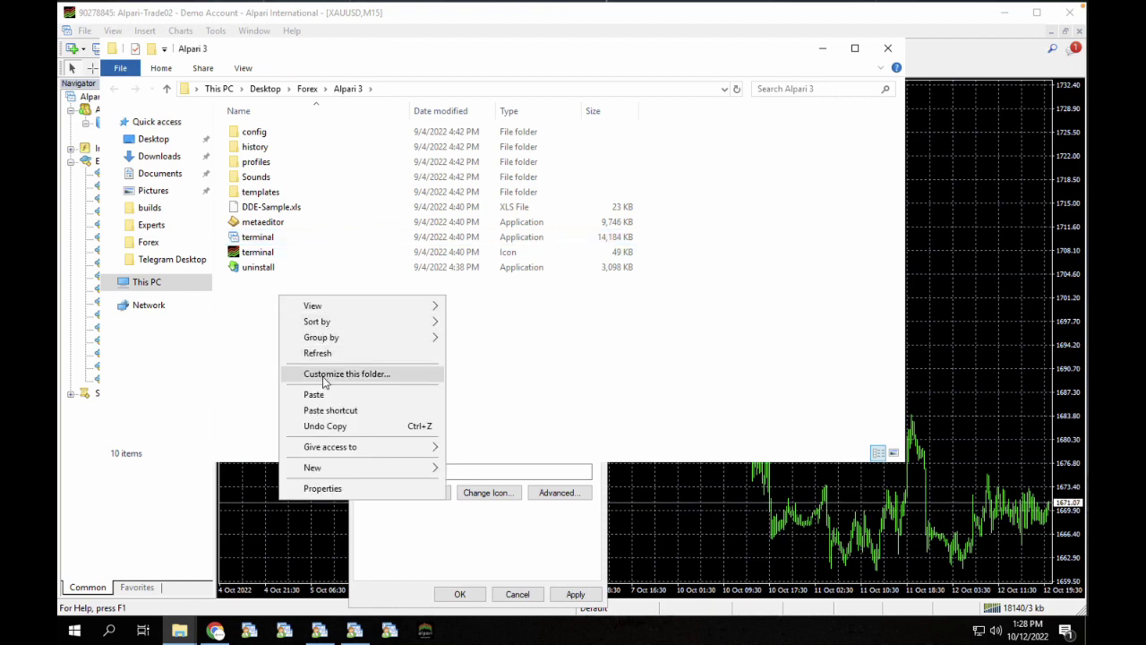
click(315, 394)
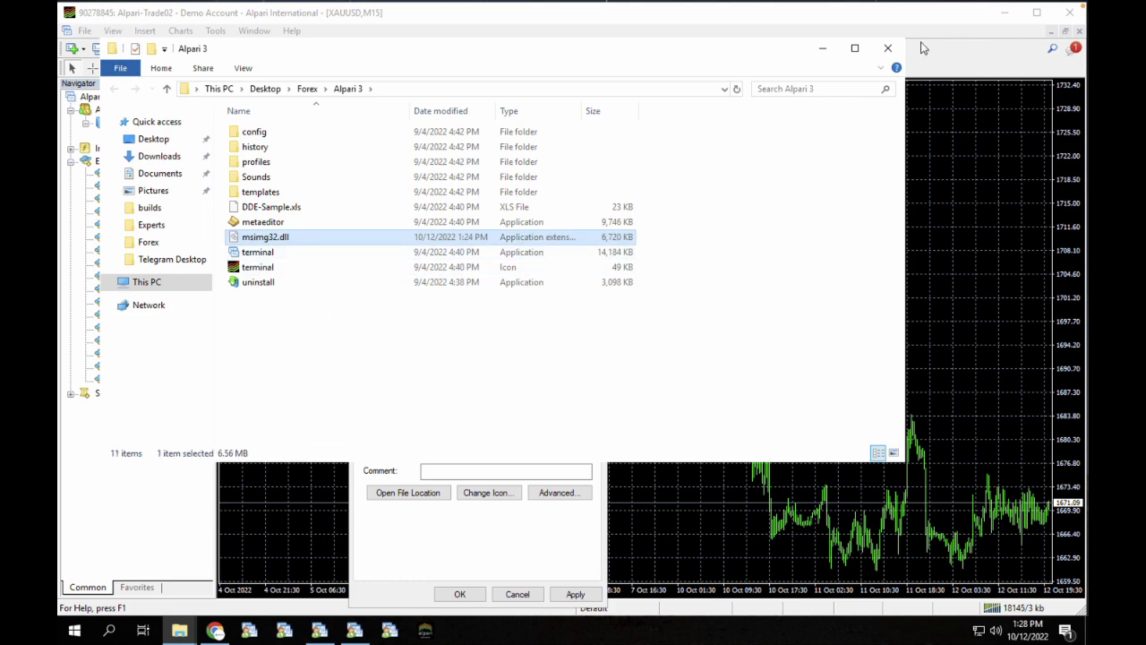
Step: Close Explorer and the shortcut Properties, then restart MetaTrader 4 from the taskbar
click(888, 48)
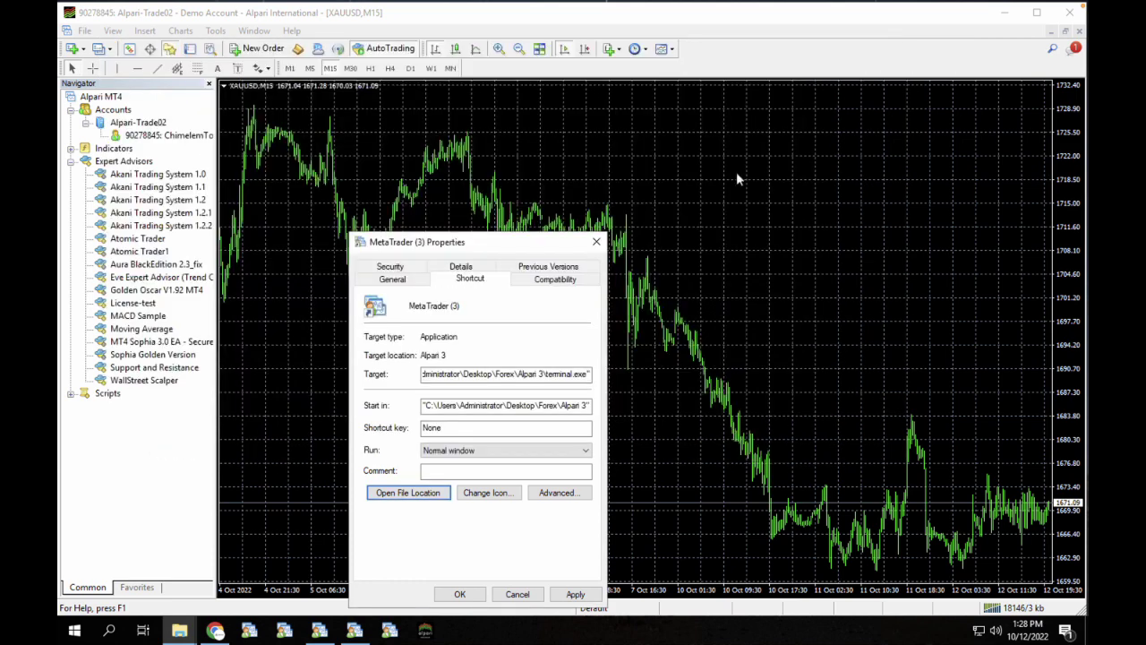
click(596, 242)
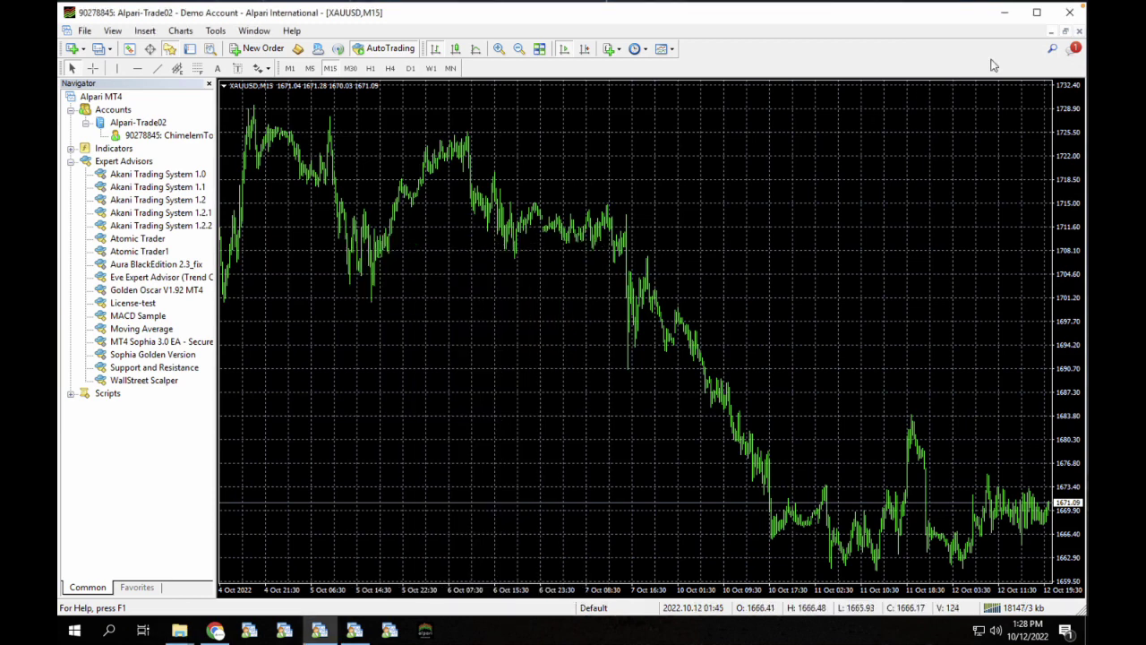
click(1074, 13)
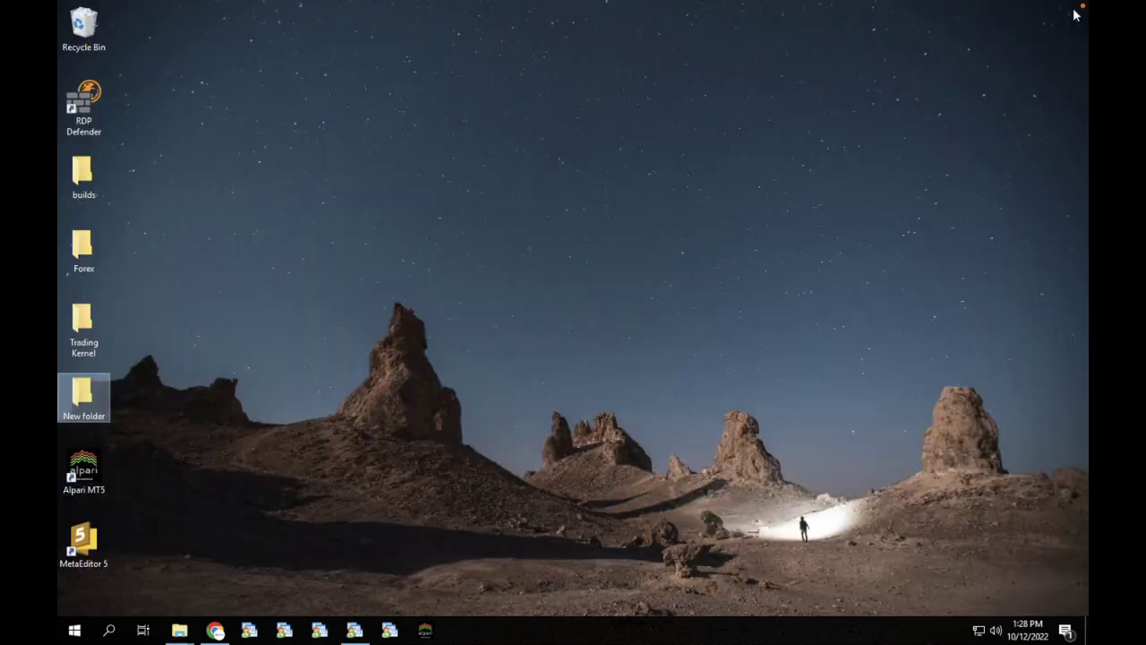
click(319, 631)
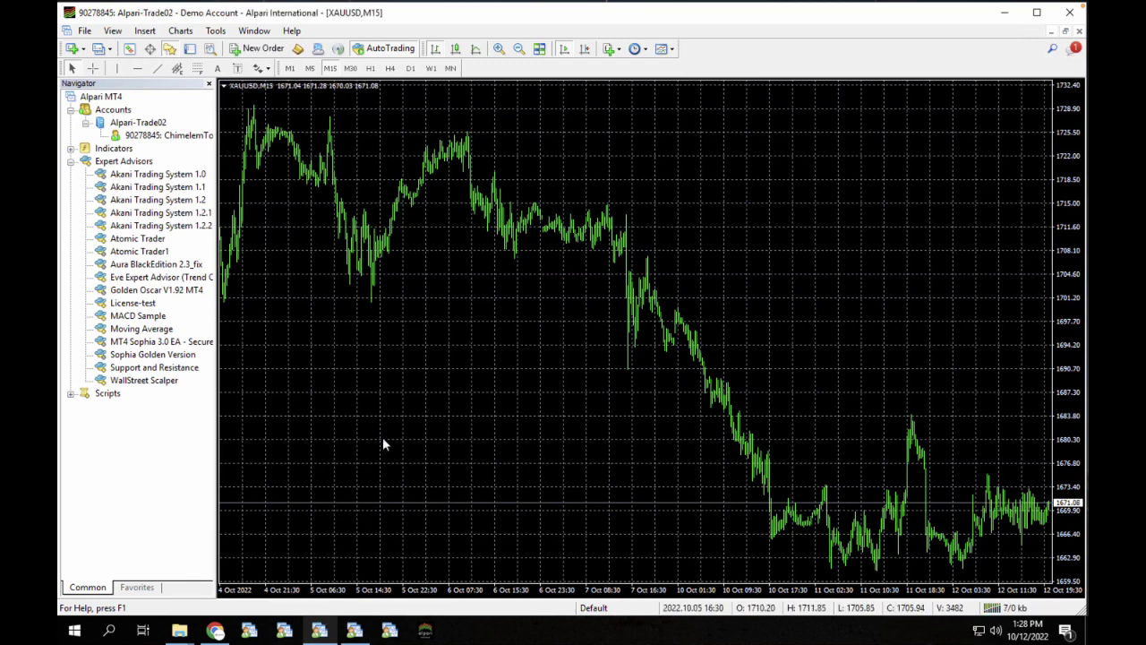
Step: Attach Golden Oscar V1.92 MT4 to XAUUSD M15 after reviewing its Common and Inputs tabs
double_click(152, 291)
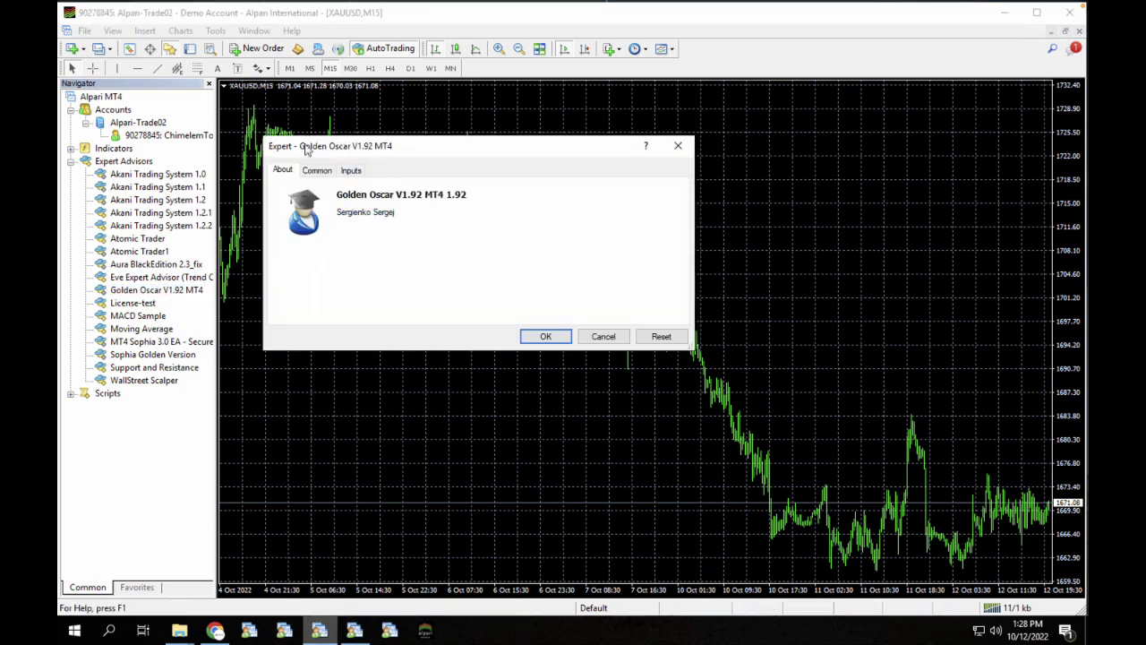
click(315, 172)
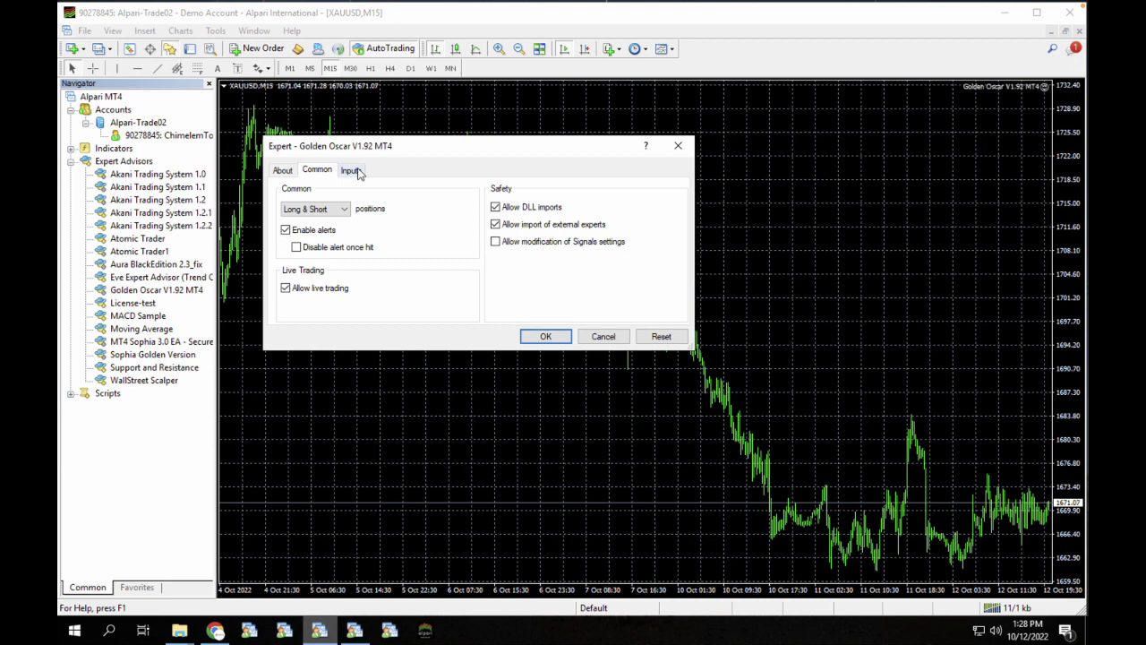
click(361, 172)
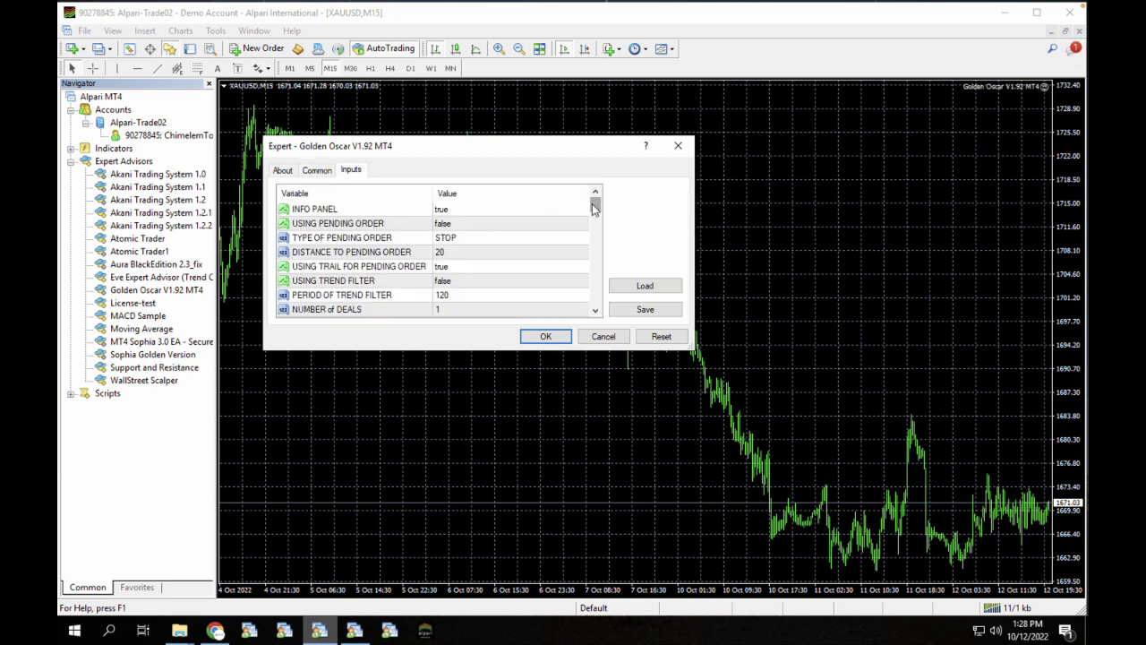
mouse_move(593, 207)
mouse_down()
mouse_move(600, 219)
mouse_move(602, 198)
mouse_up()
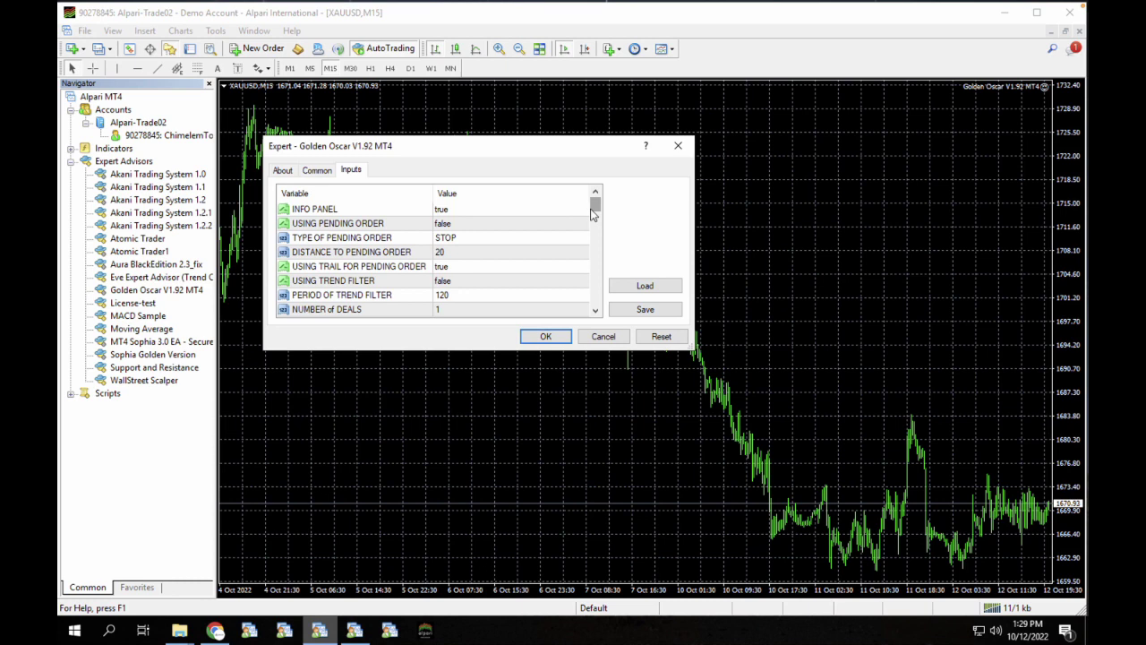
click(543, 336)
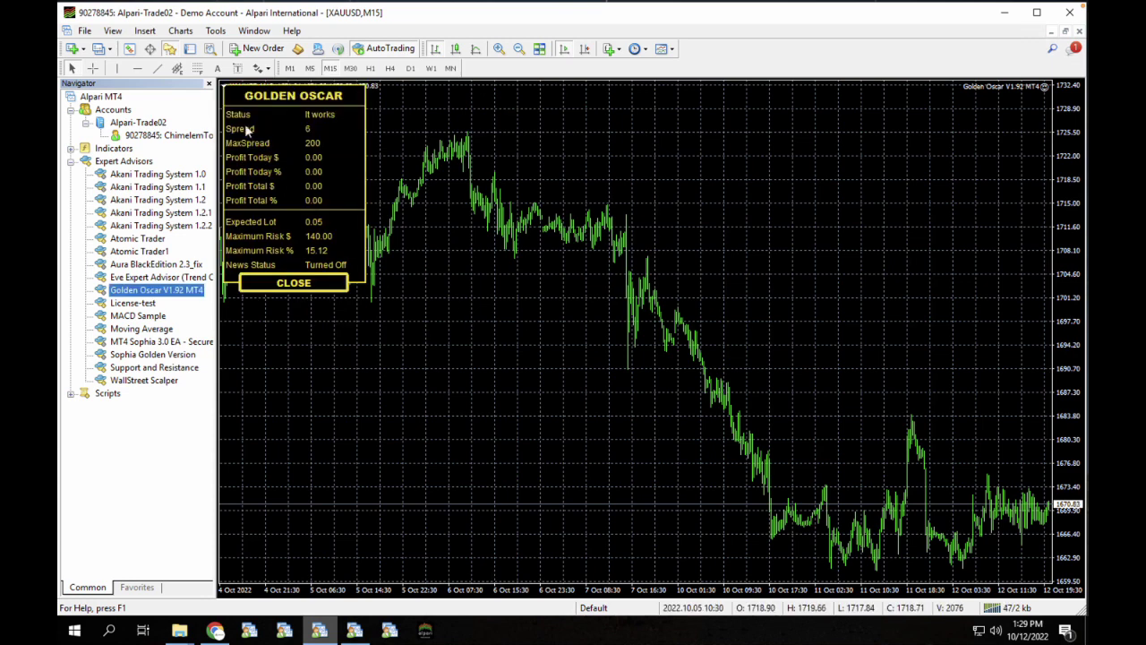
Step: Close the Navigator so the XAUUSD chart with the Golden Oscar panel fills the window
click(210, 85)
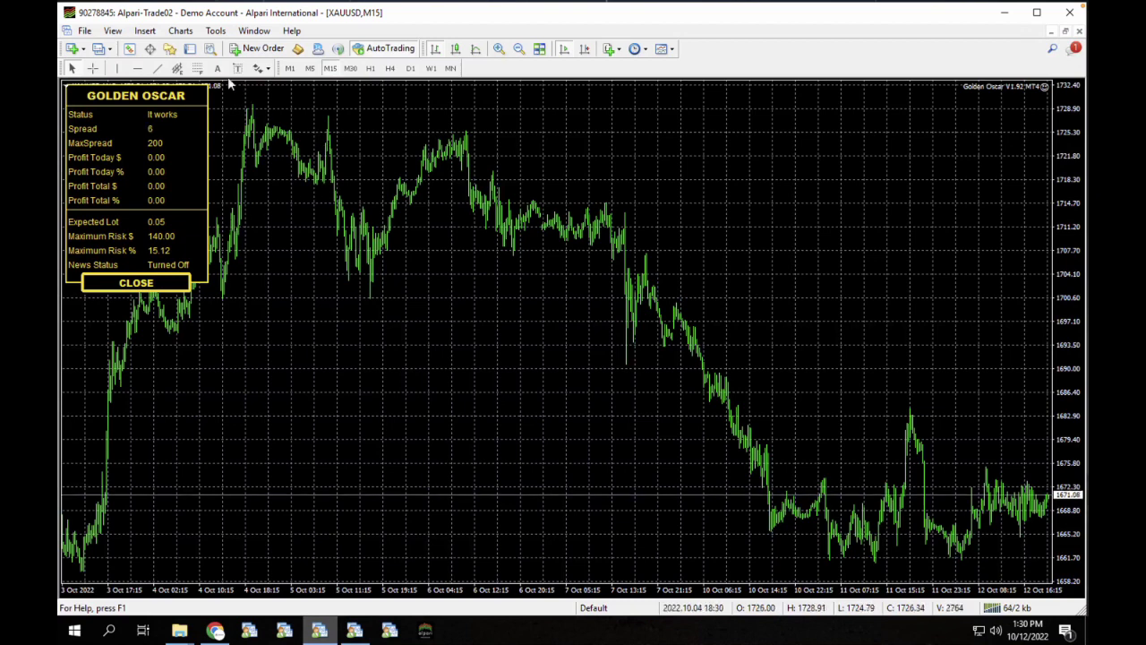
Step: Set the Strategy Tester to Golden Oscar V1.92 MT4.ex4 with faster visual speed and end date 2022.10.12
click(212, 48)
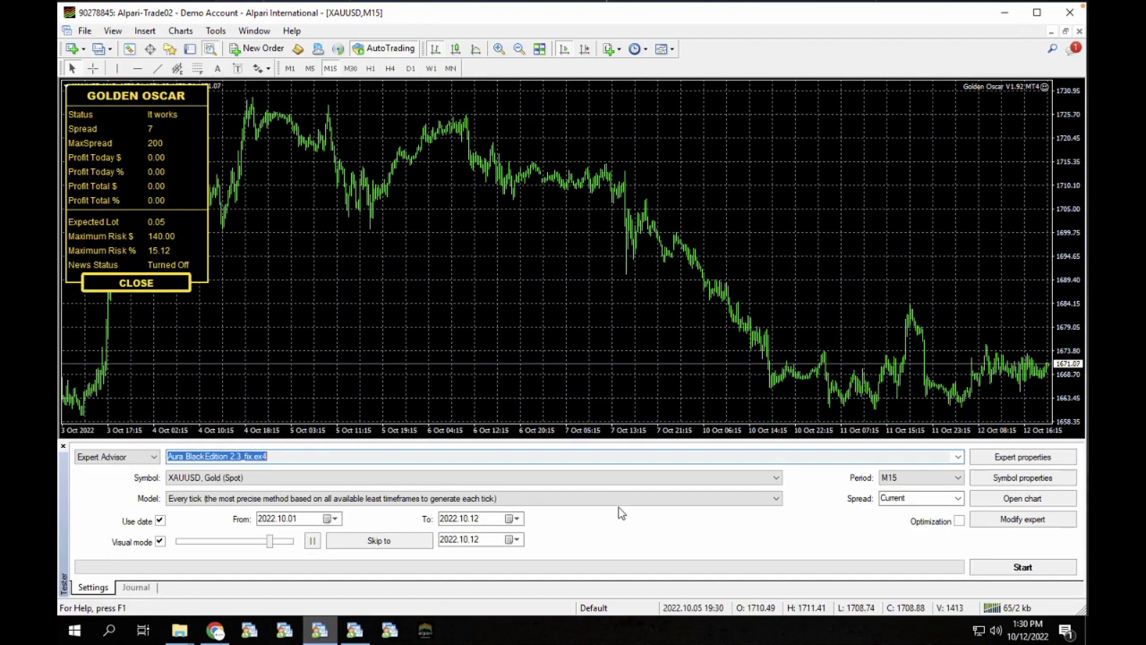
click(957, 457)
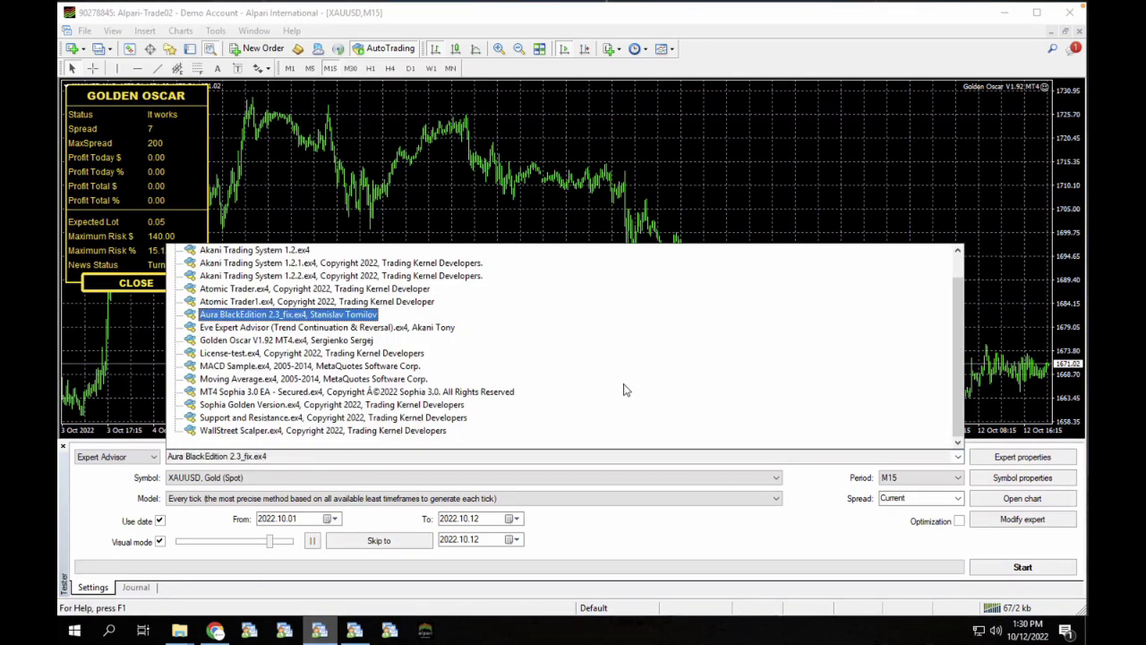
scroll(541, 361, up, 1)
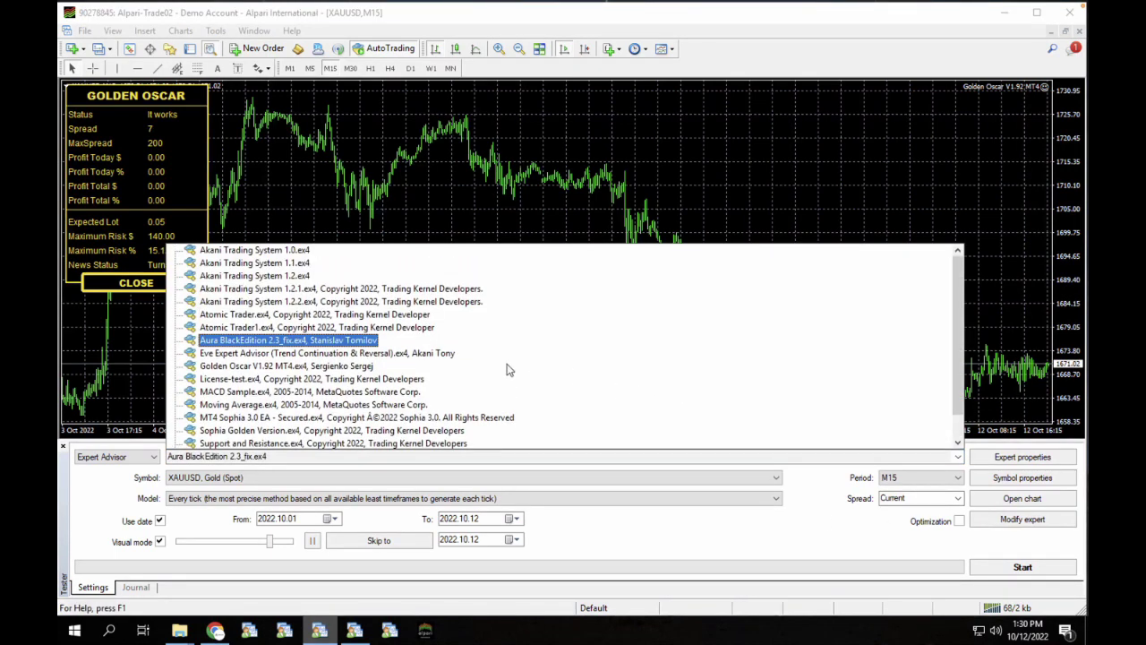
click(267, 367)
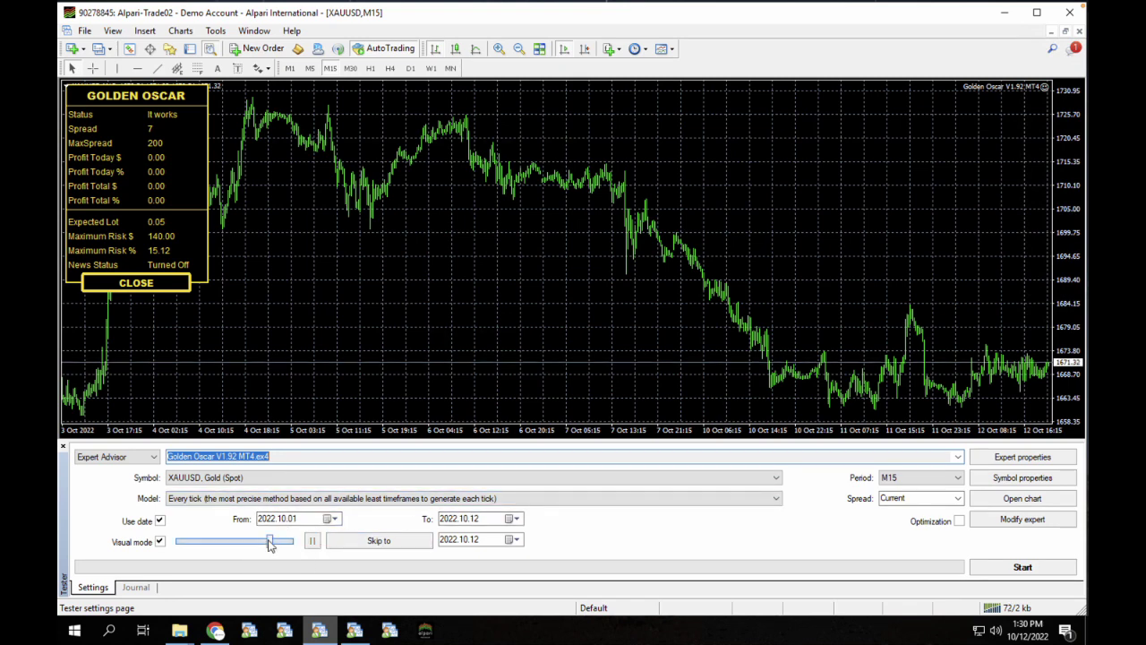
drag(269, 540, 289, 541)
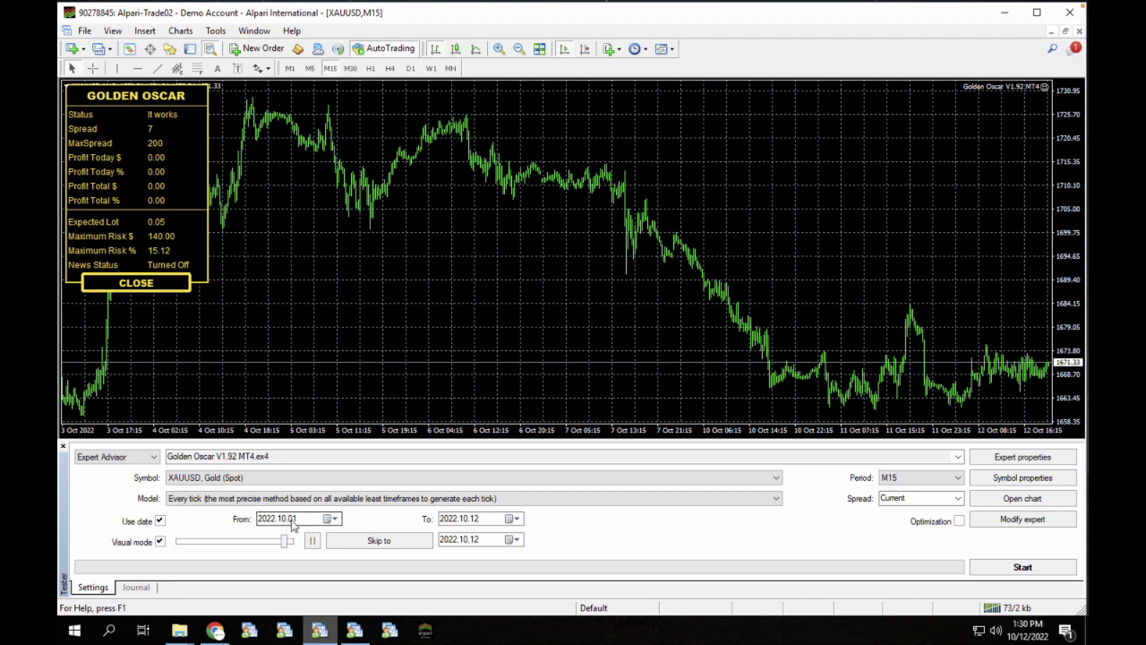
click(518, 519)
click(517, 517)
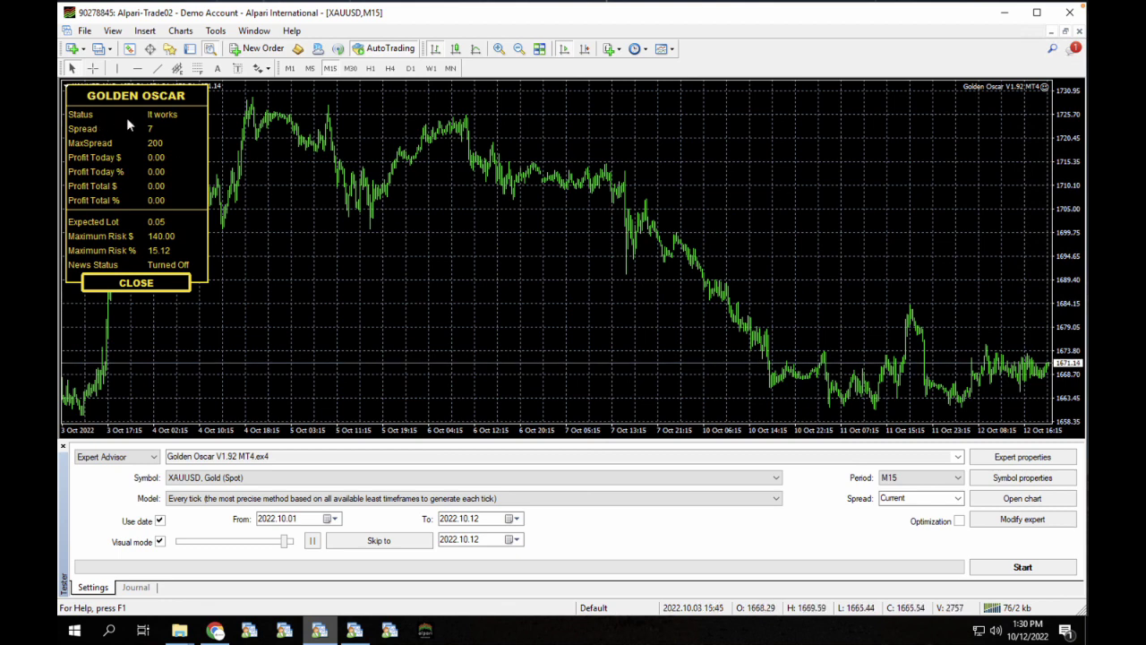
Step: Start the visual backtest, switch the chart to candlesticks, and set playback to maximum speed
click(1005, 564)
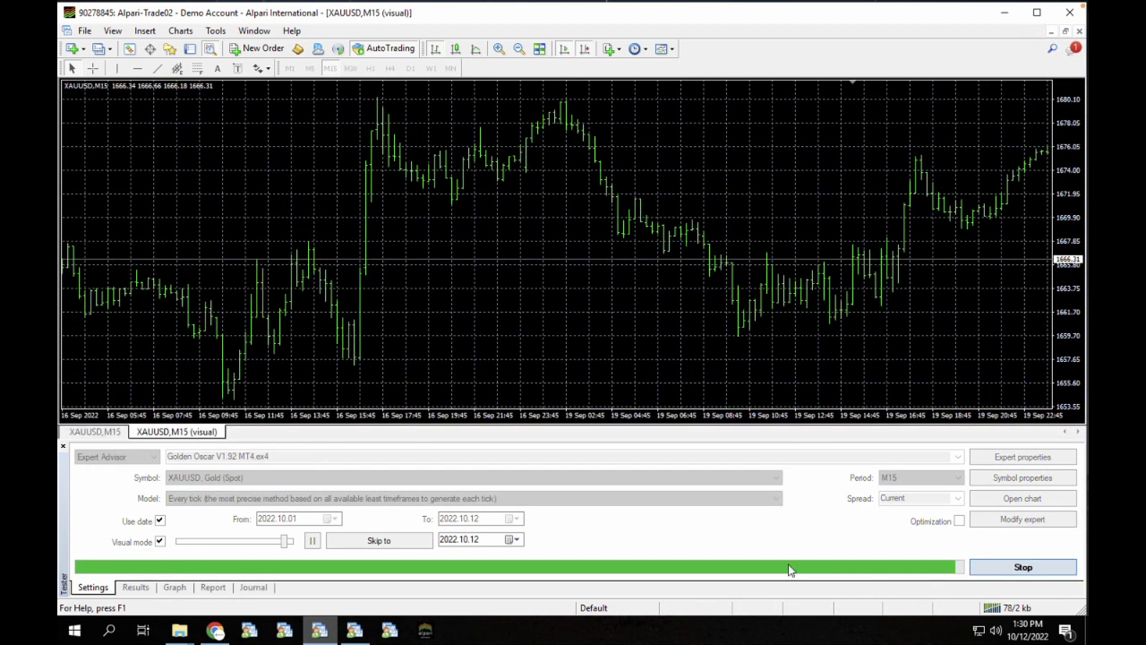
click(312, 540)
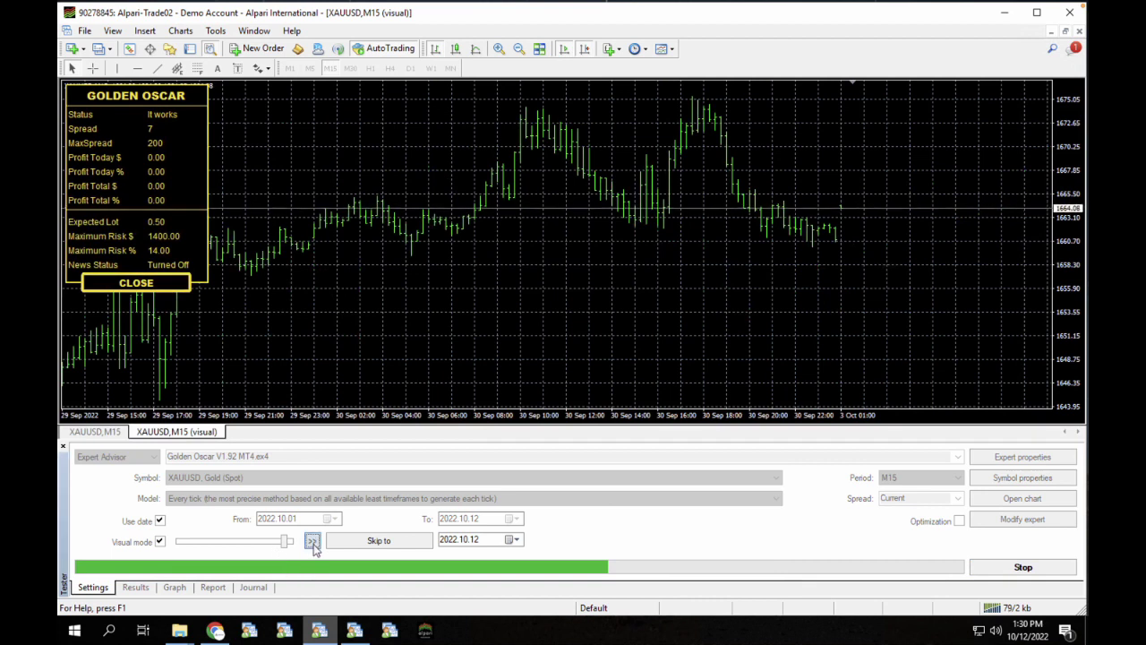
click(455, 49)
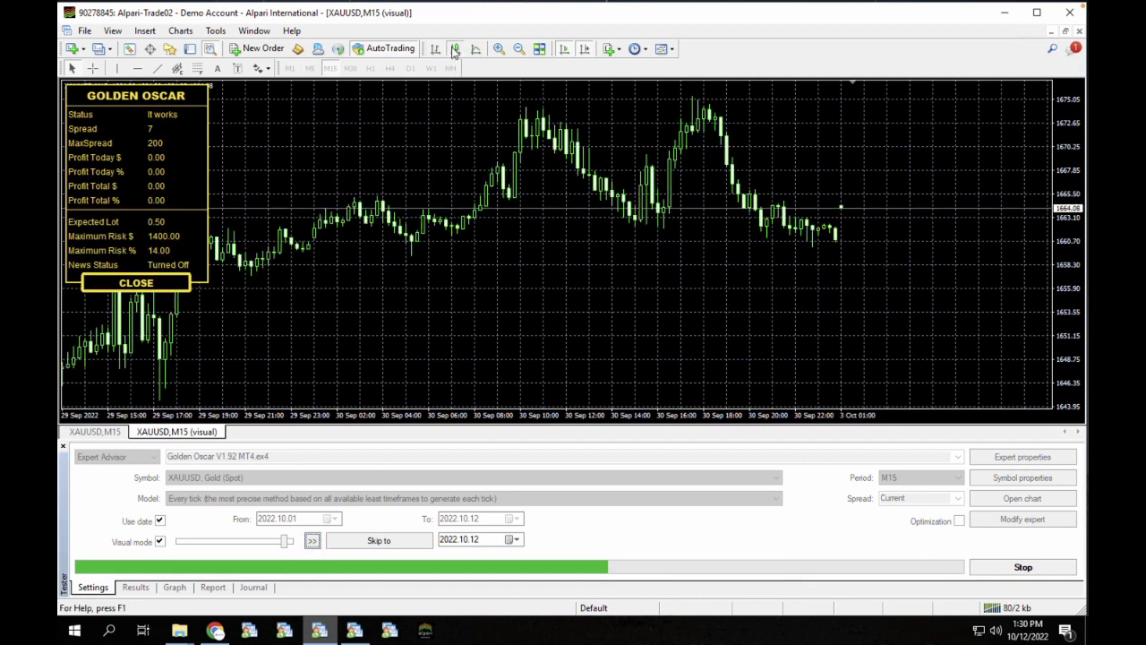
click(279, 541)
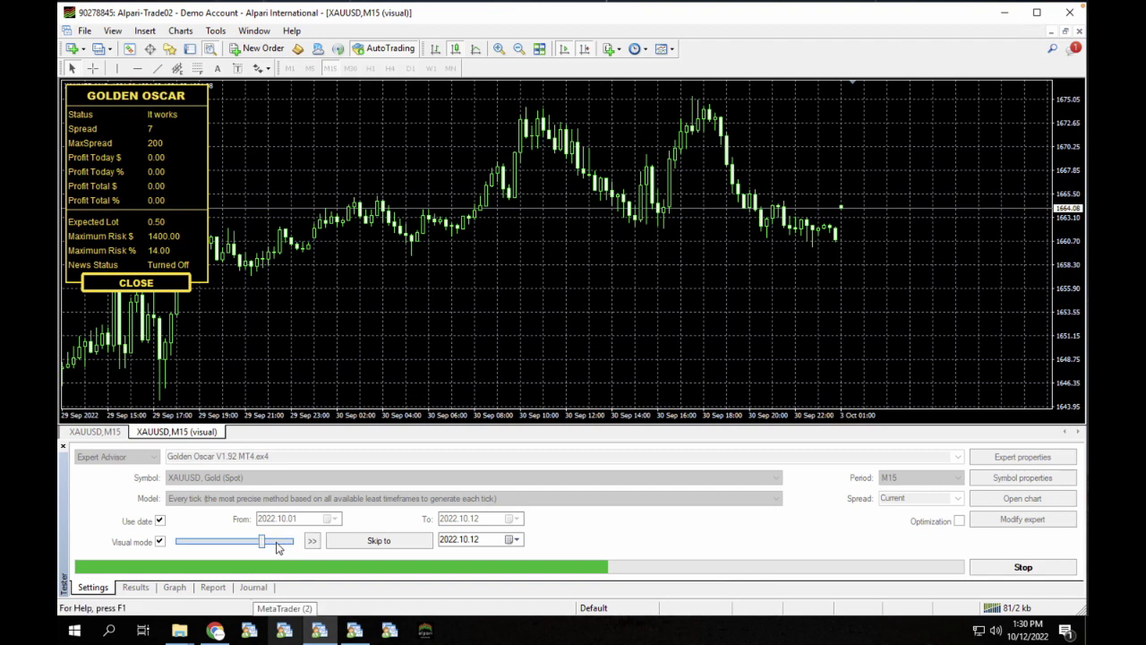
drag(261, 546, 302, 543)
click(311, 543)
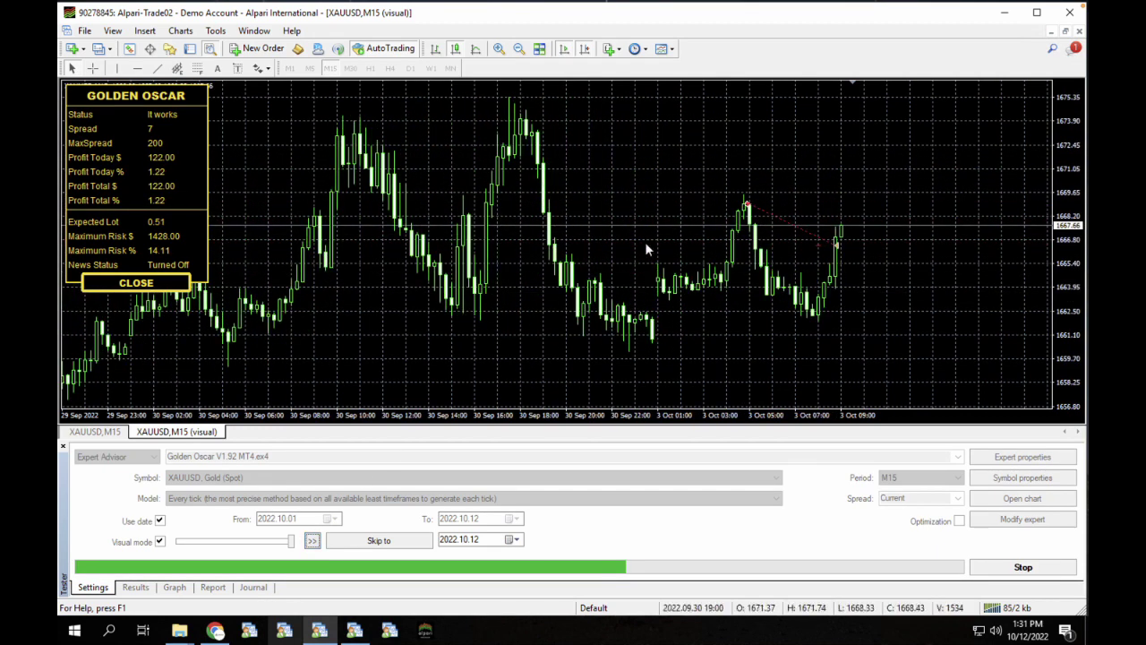
Step: Let the backtest run to 7 Oct, then pause it with total profit at -1337.93
mouse_move(750, 208)
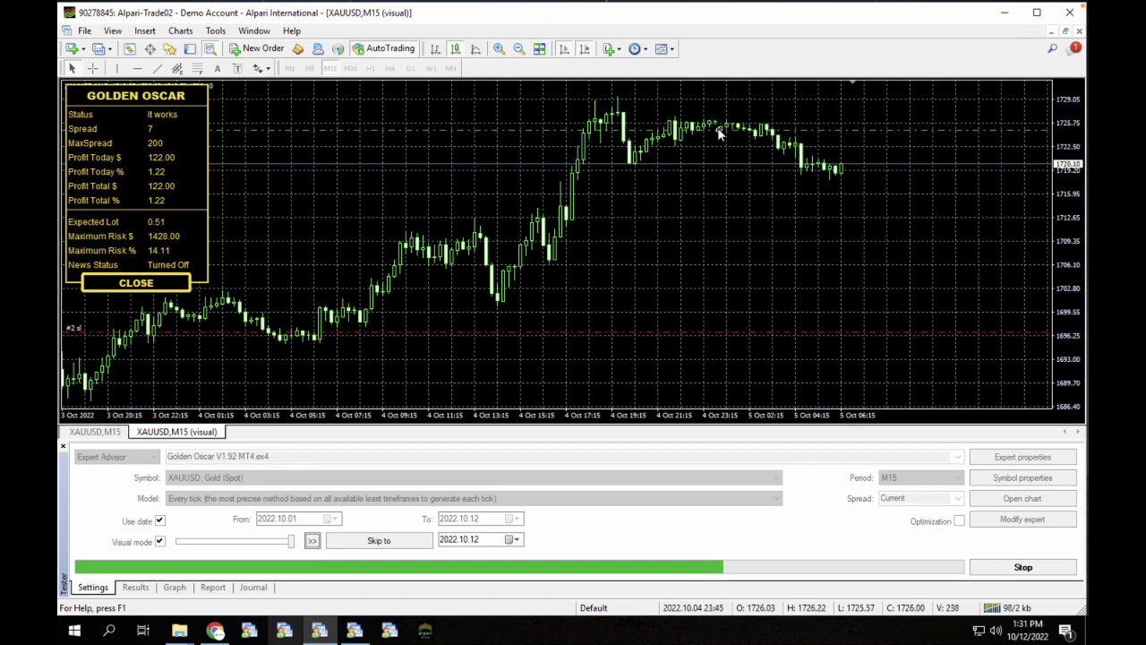
mouse_move(721, 133)
click(312, 539)
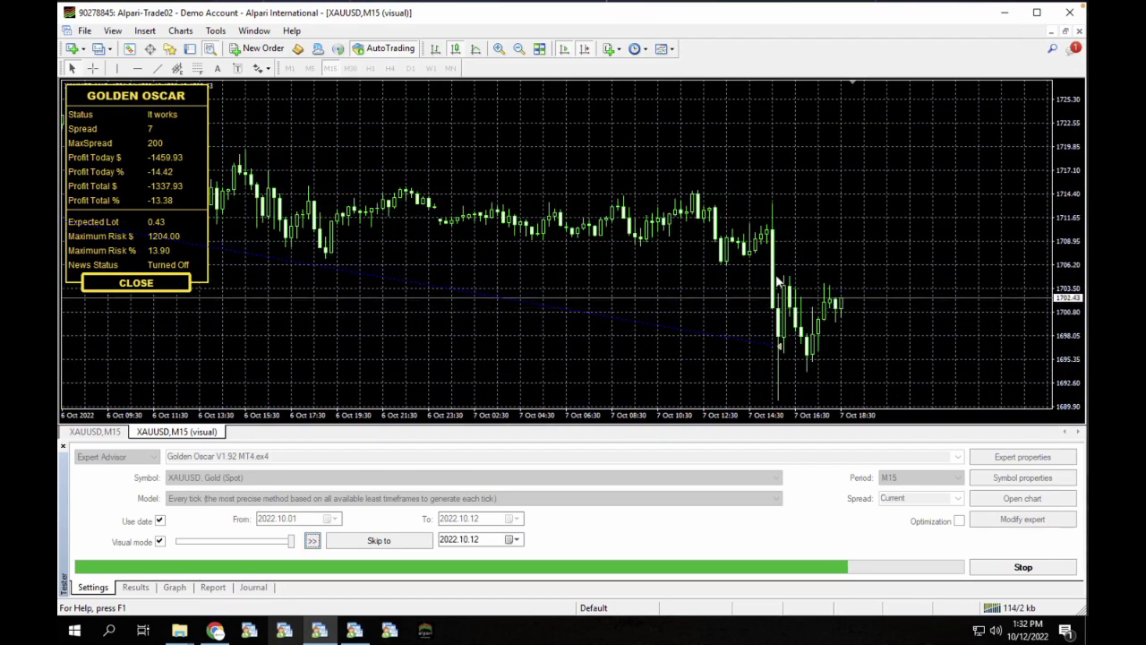
click(313, 540)
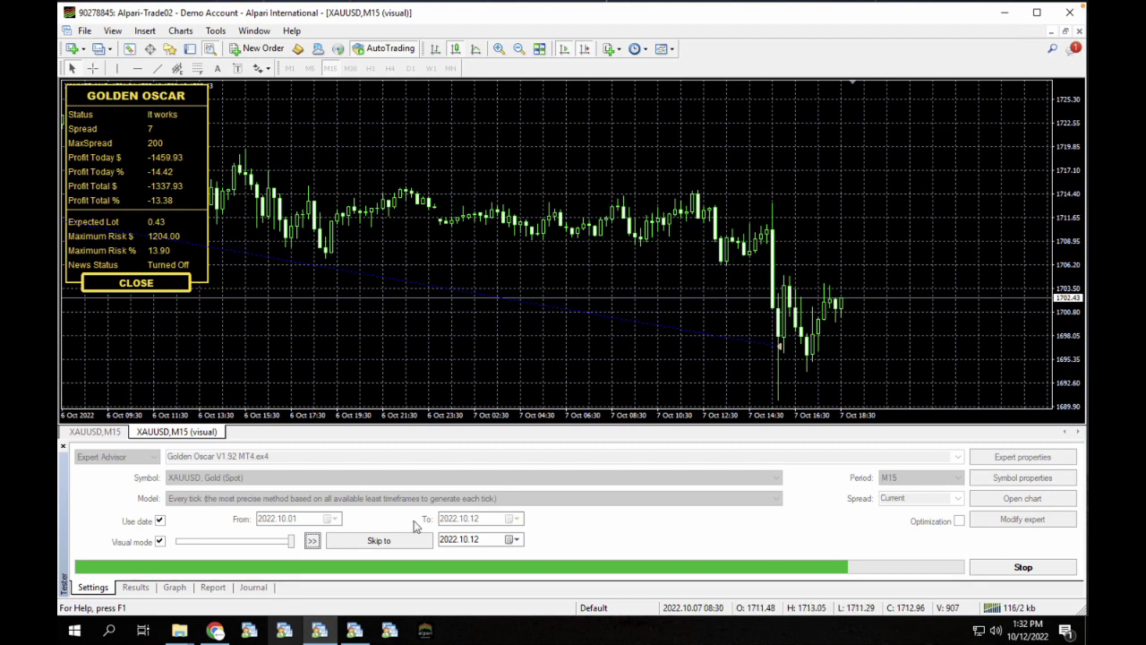
Step: Pause playback and measure the bar and price distance between two candles with the crosshair
click(313, 540)
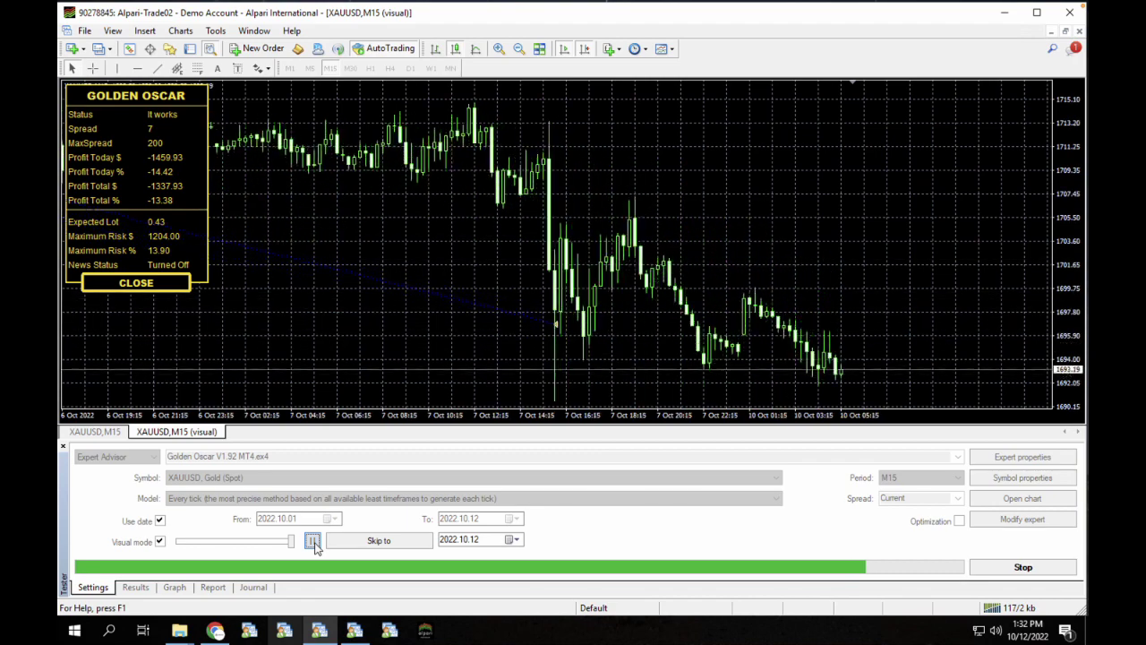
click(312, 541)
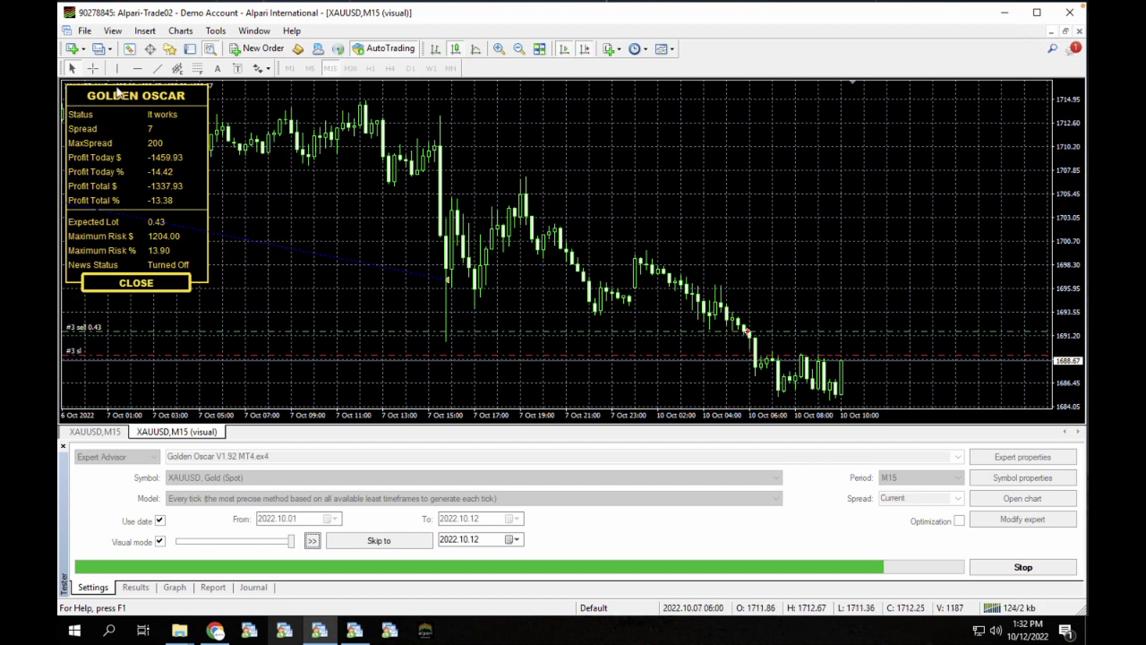
click(89, 68)
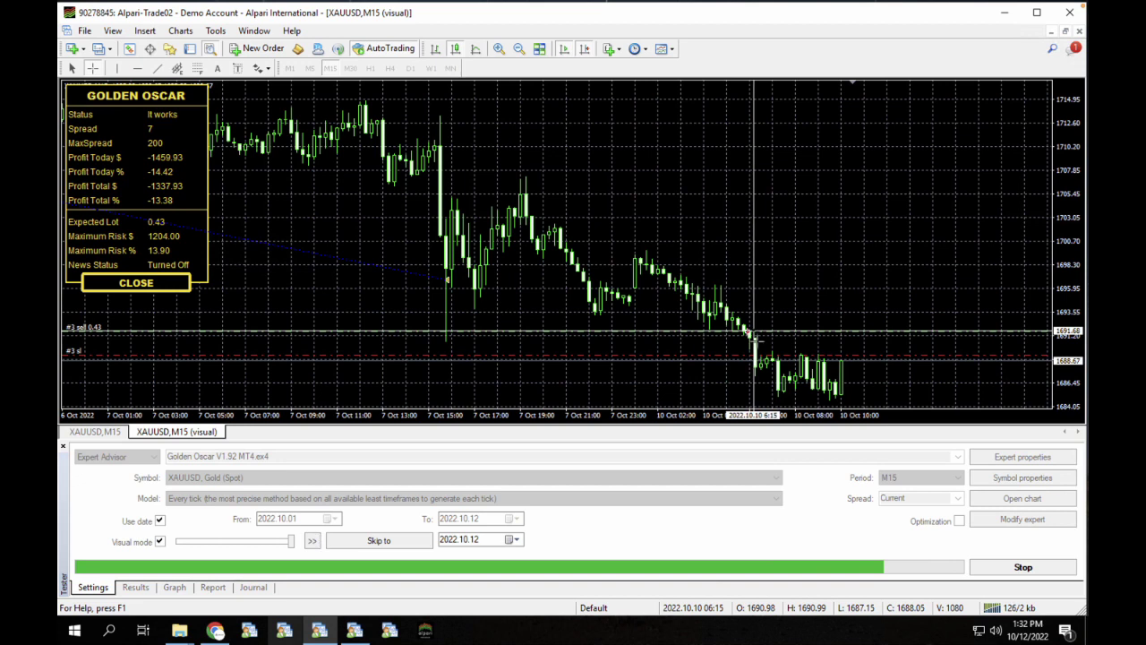
drag(754, 333, 806, 385)
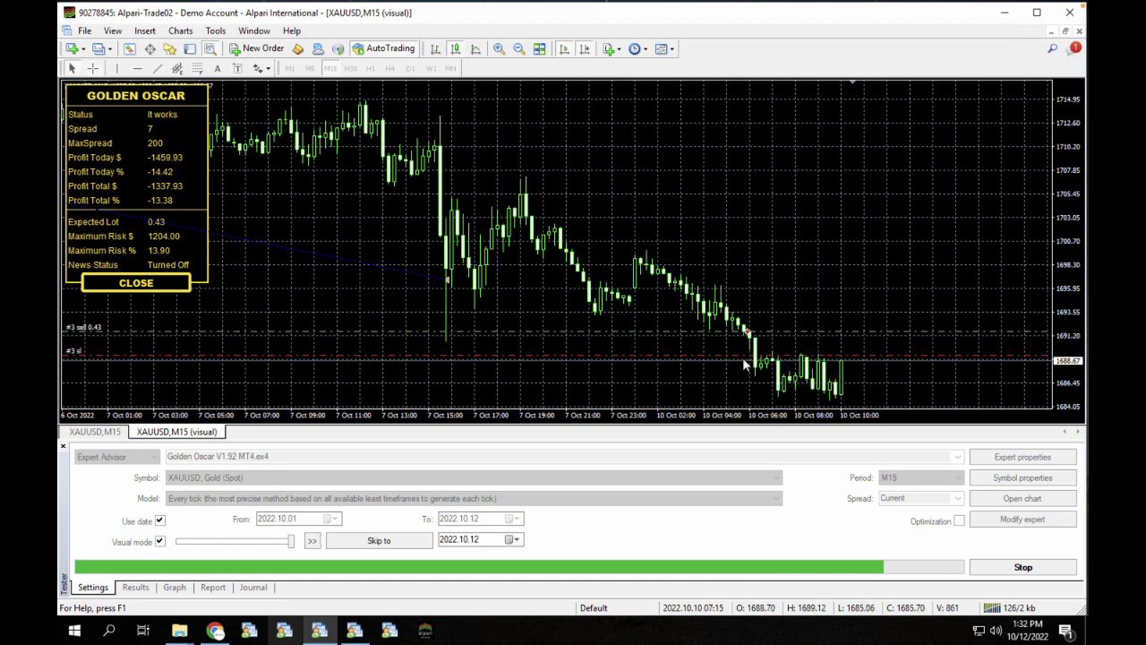
Step: Resume playback and let the backtest run to completion through 11 Oct
click(313, 540)
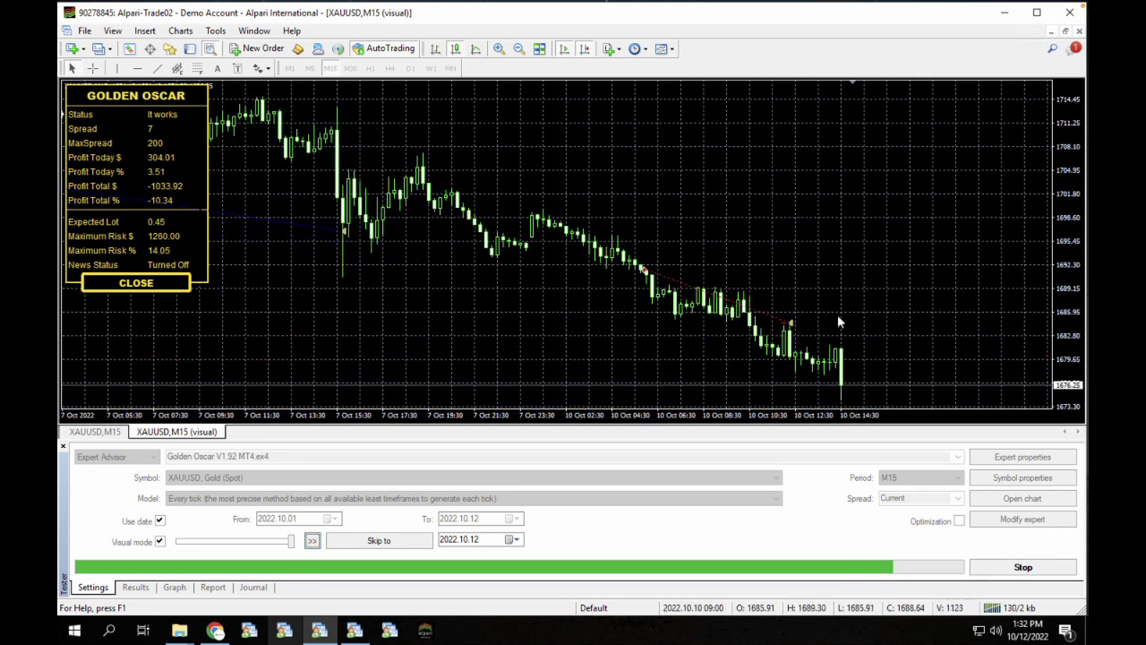
click(312, 540)
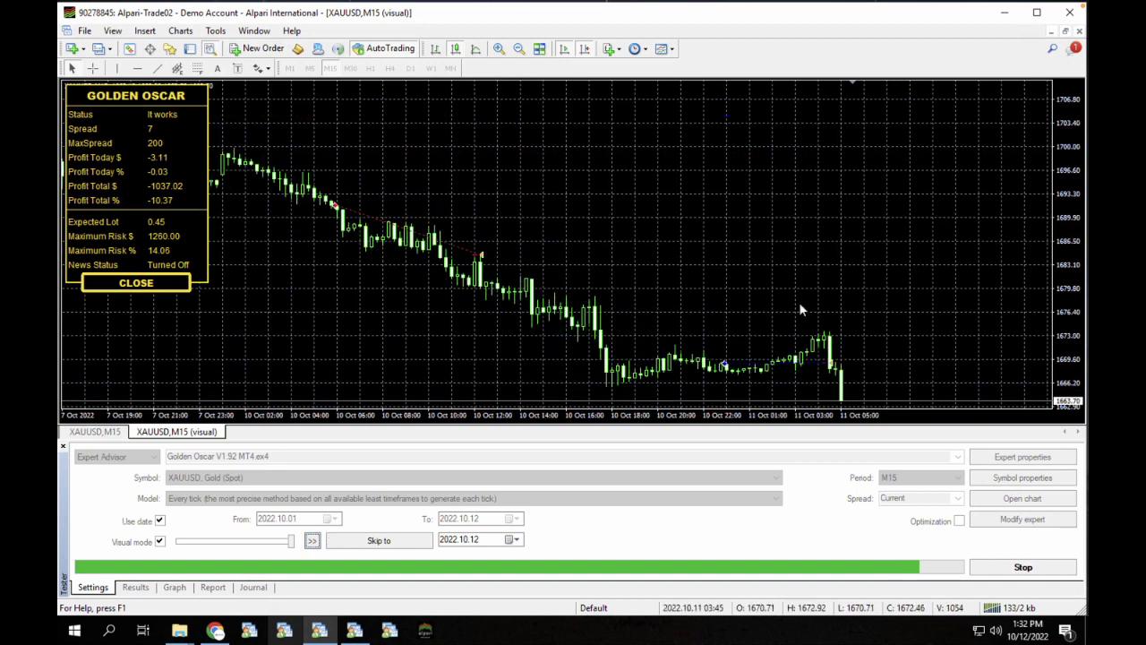
mouse_move(826, 367)
click(312, 541)
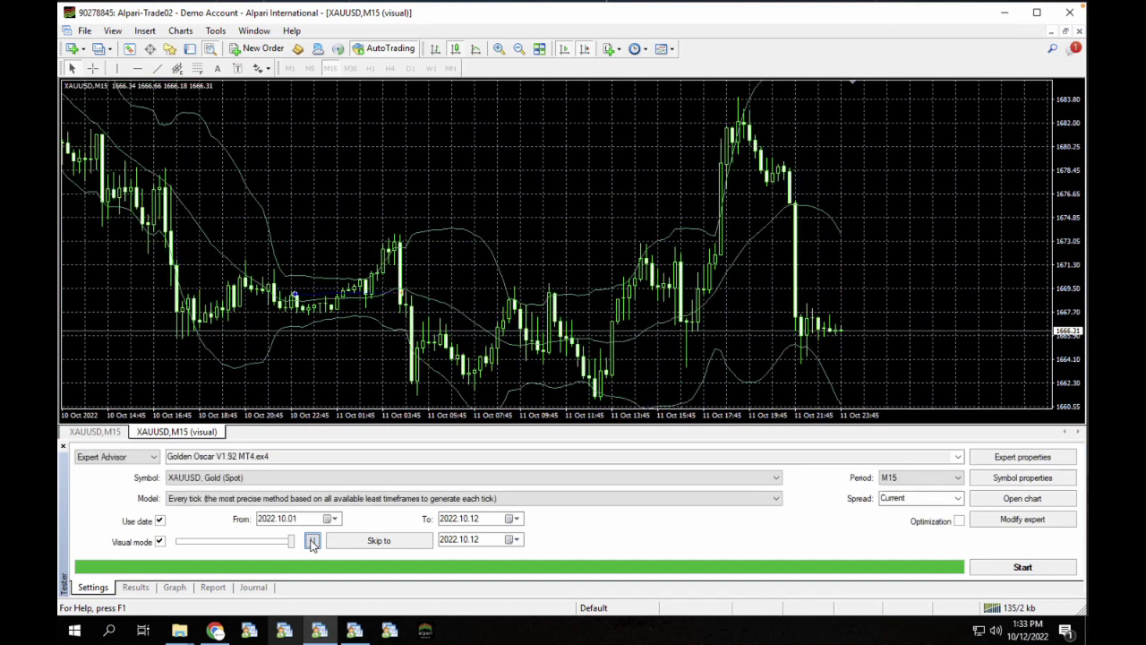
mouse_move(305, 310)
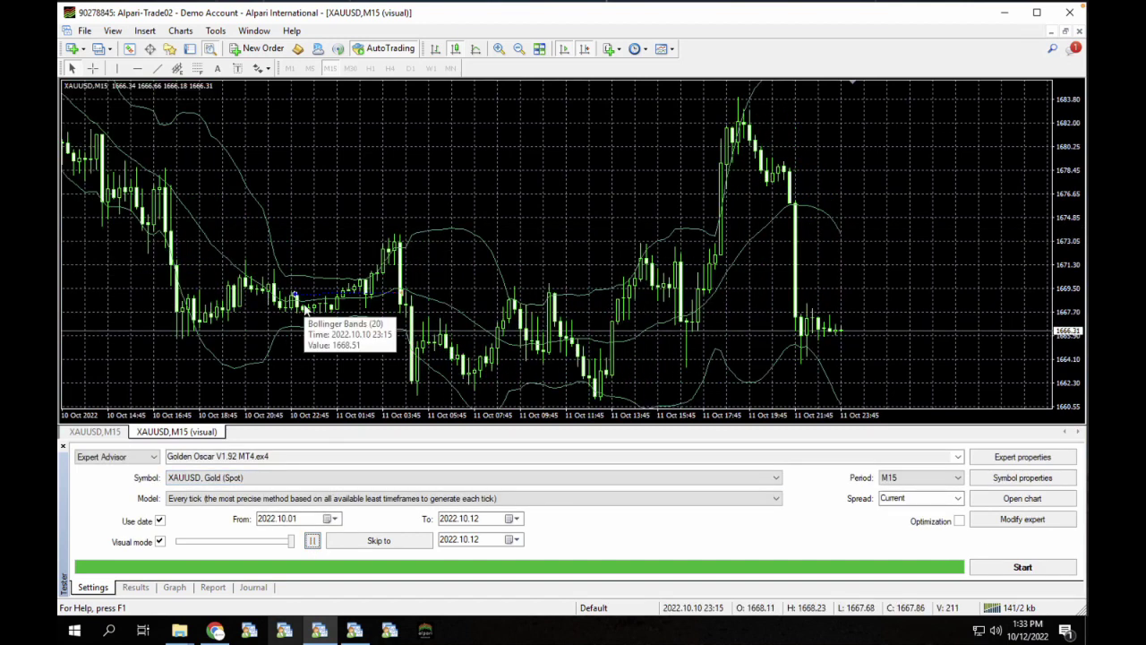
scroll(374, 314, up, 5)
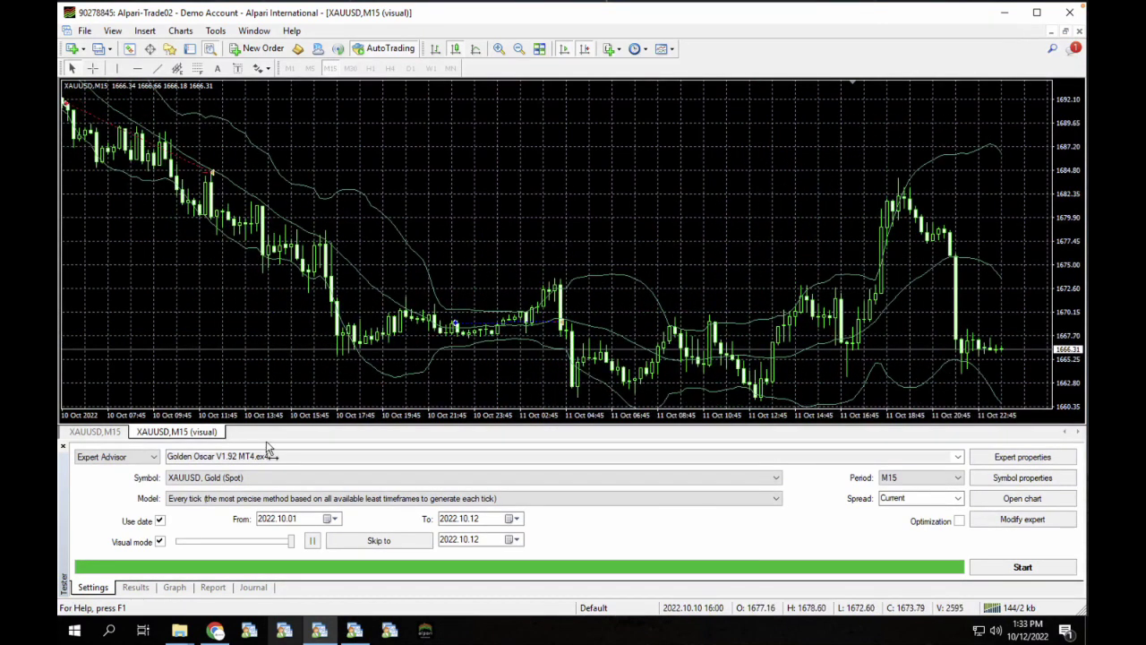
Step: Review the report (net profit -1037.02, 4 trades, profit factor 0.29) and the balance graph
click(208, 587)
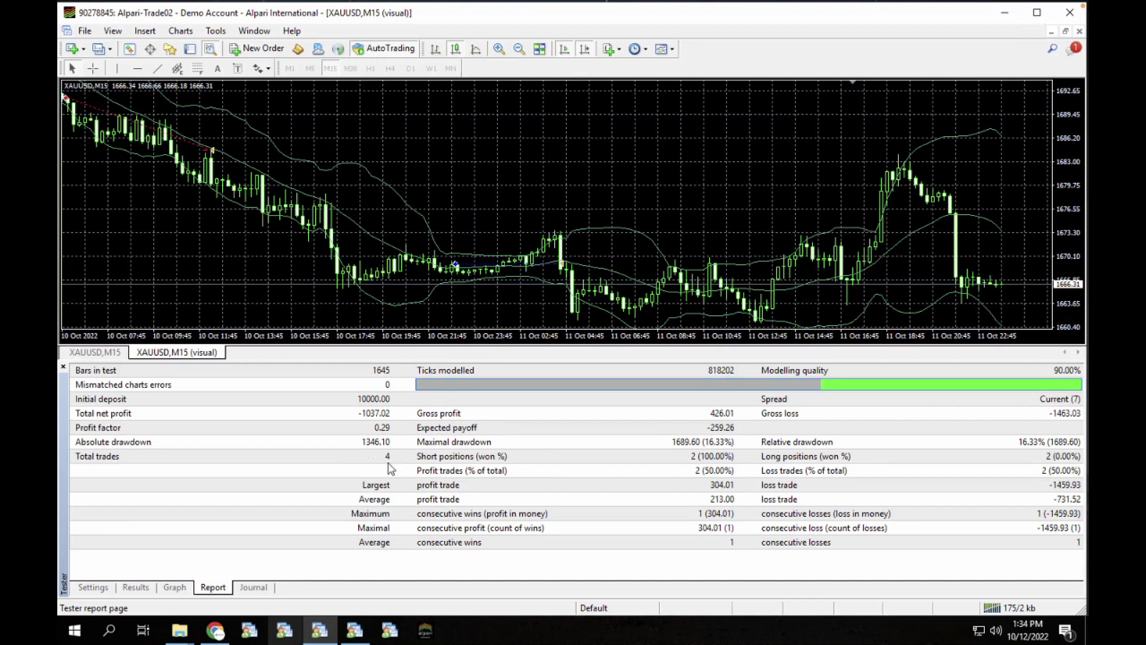
click(94, 588)
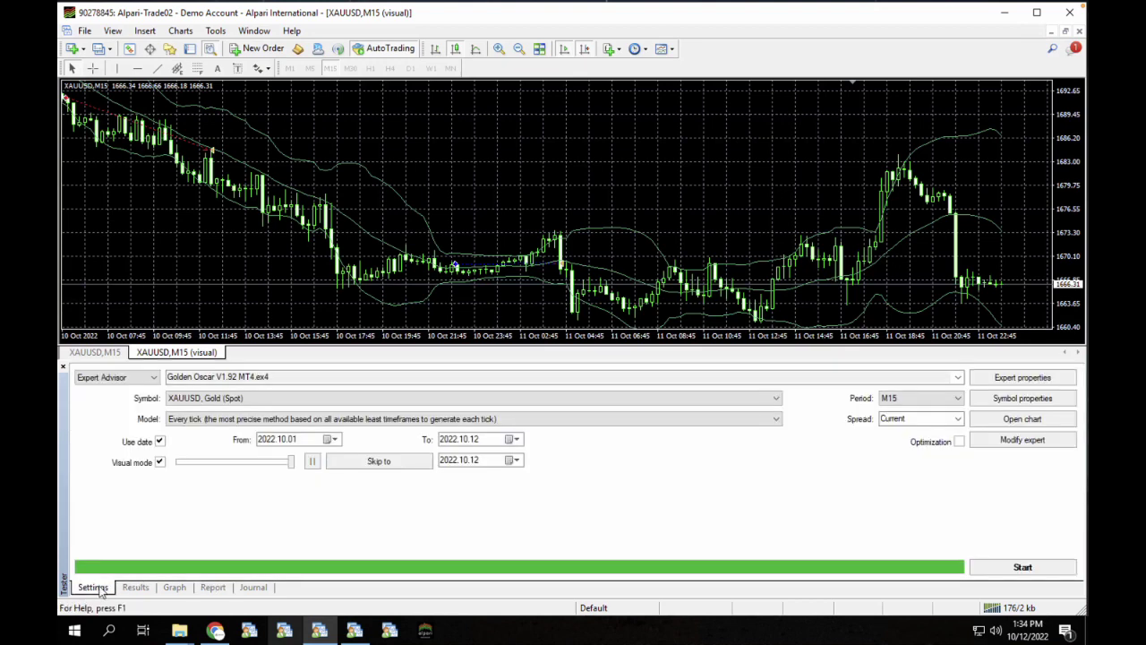
click(173, 587)
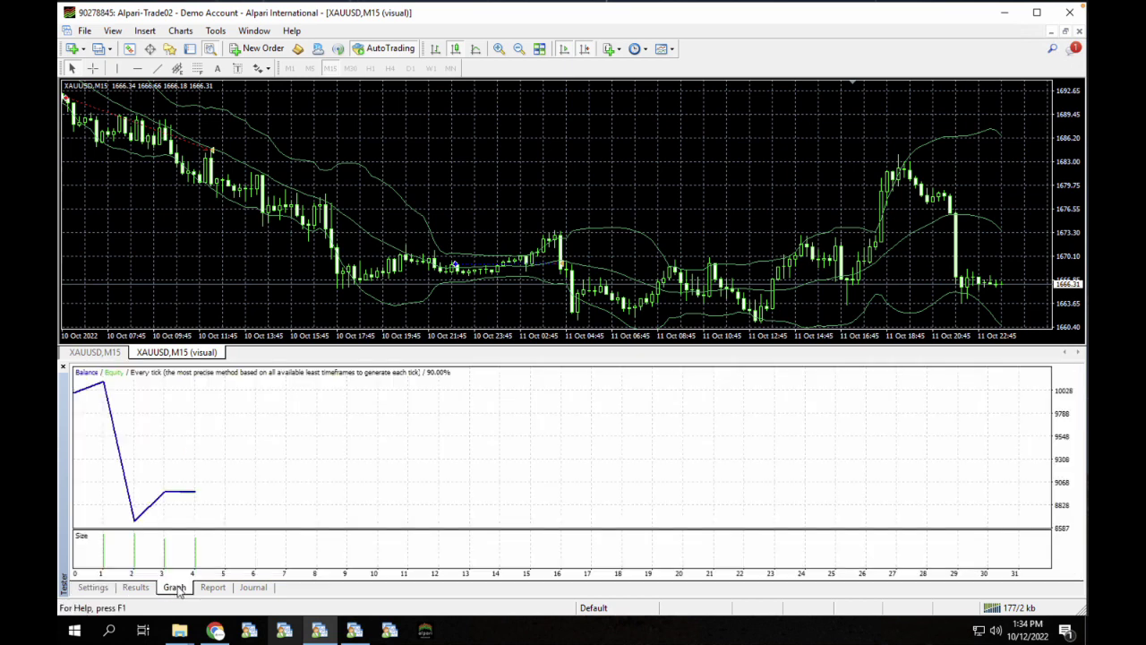
click(212, 588)
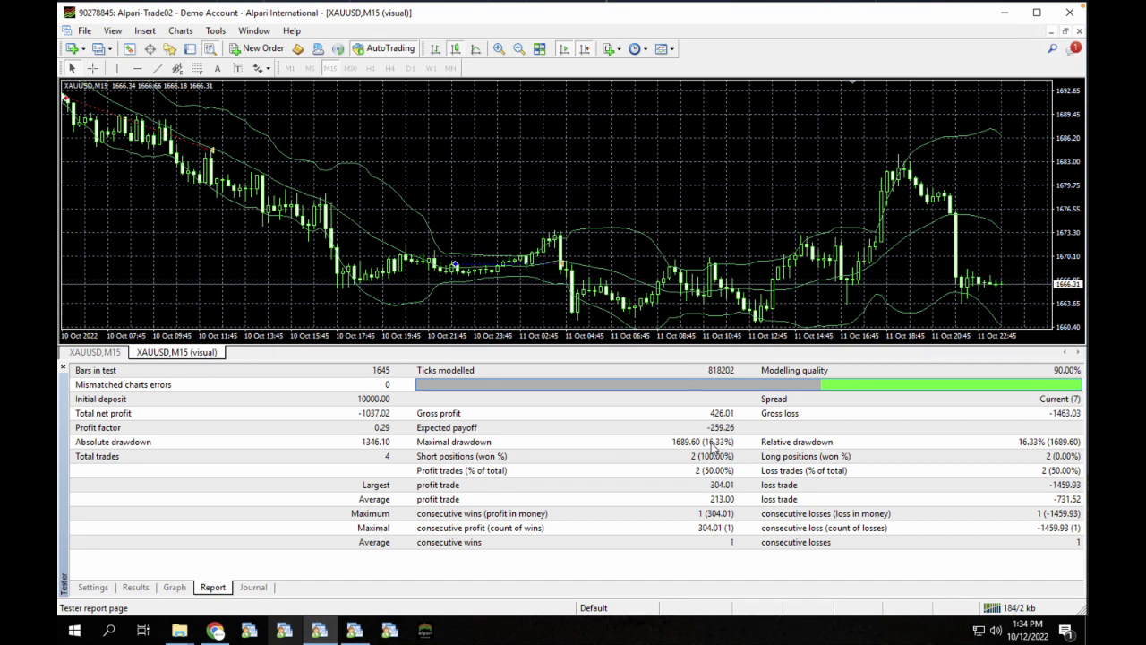
scroll(372, 233, down, 5)
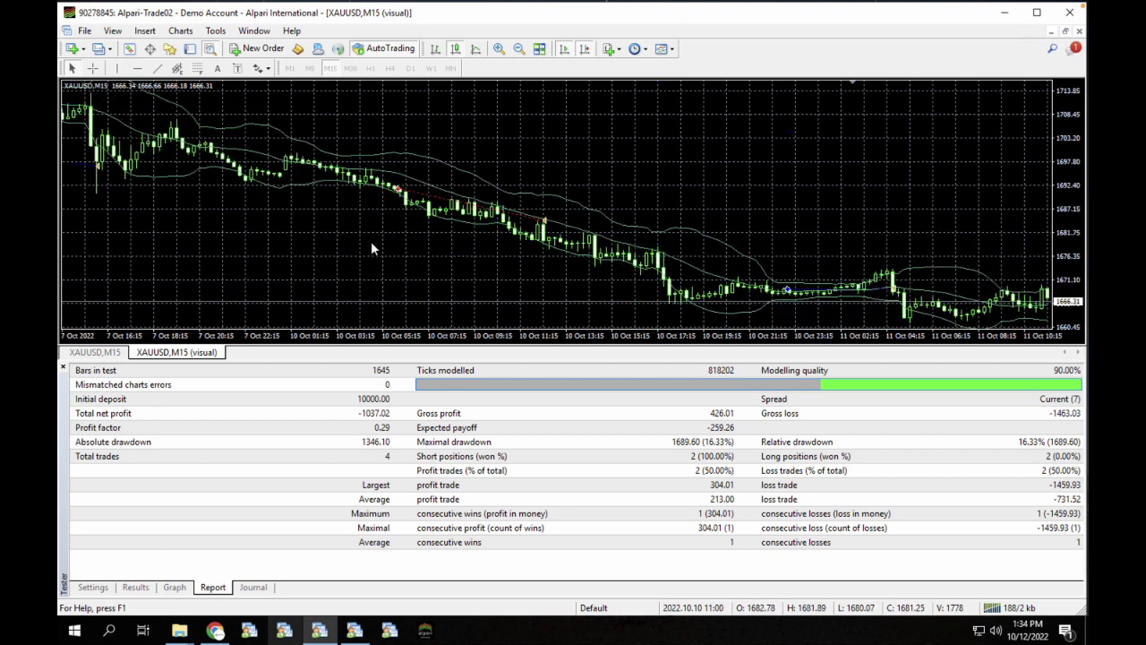
Step: Close the Strategy Tester and zoom the XAUUSD M15 chart out twice to show 23 Sep–11 Oct
click(63, 368)
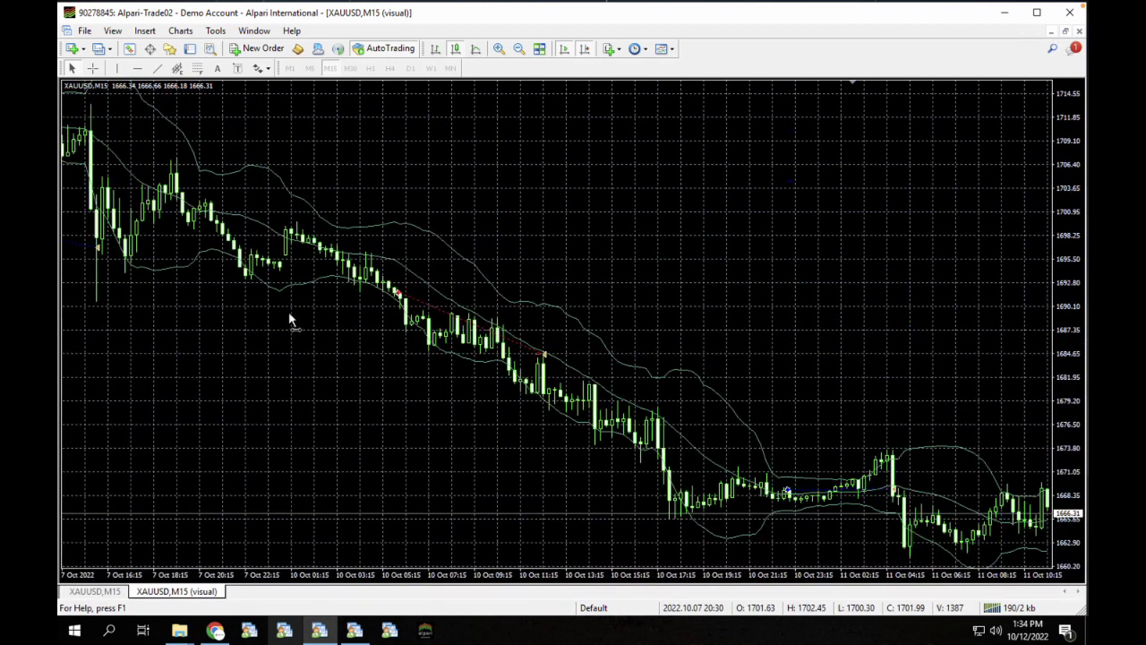
scroll(381, 192, down, 5)
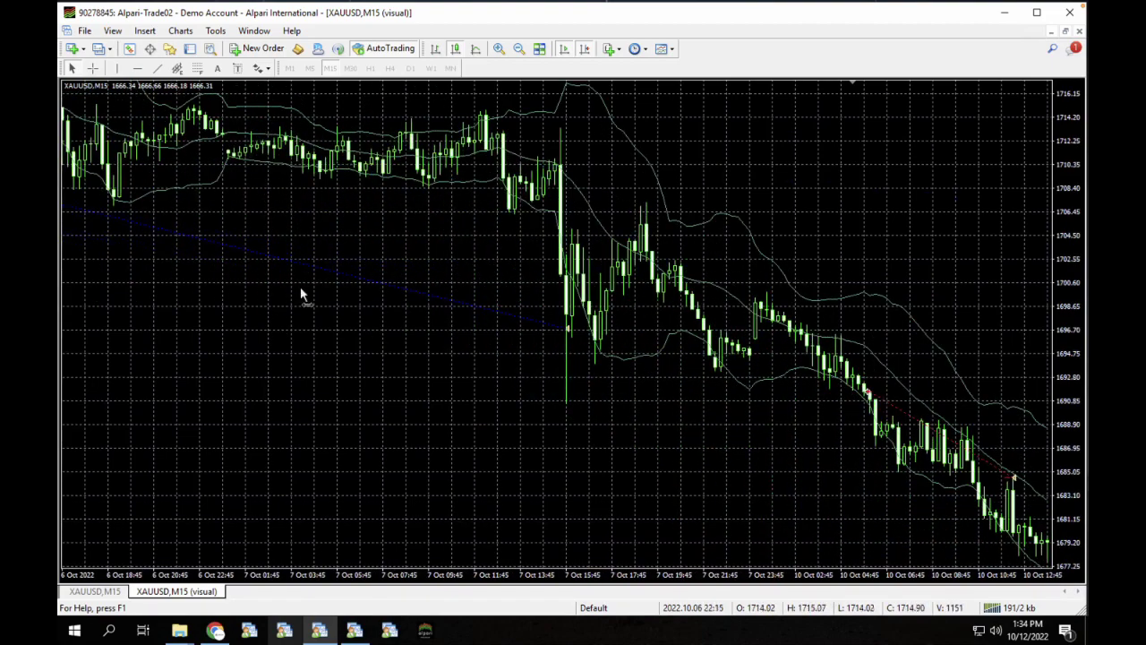
scroll(301, 283, down, 10)
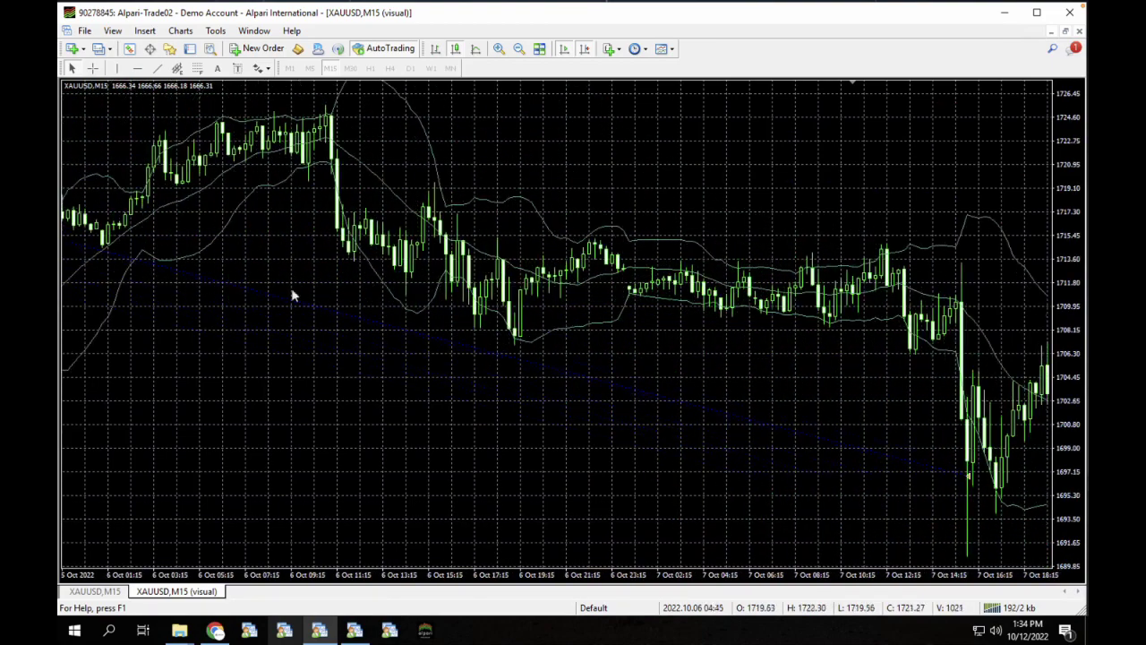
scroll(304, 287, down, 10)
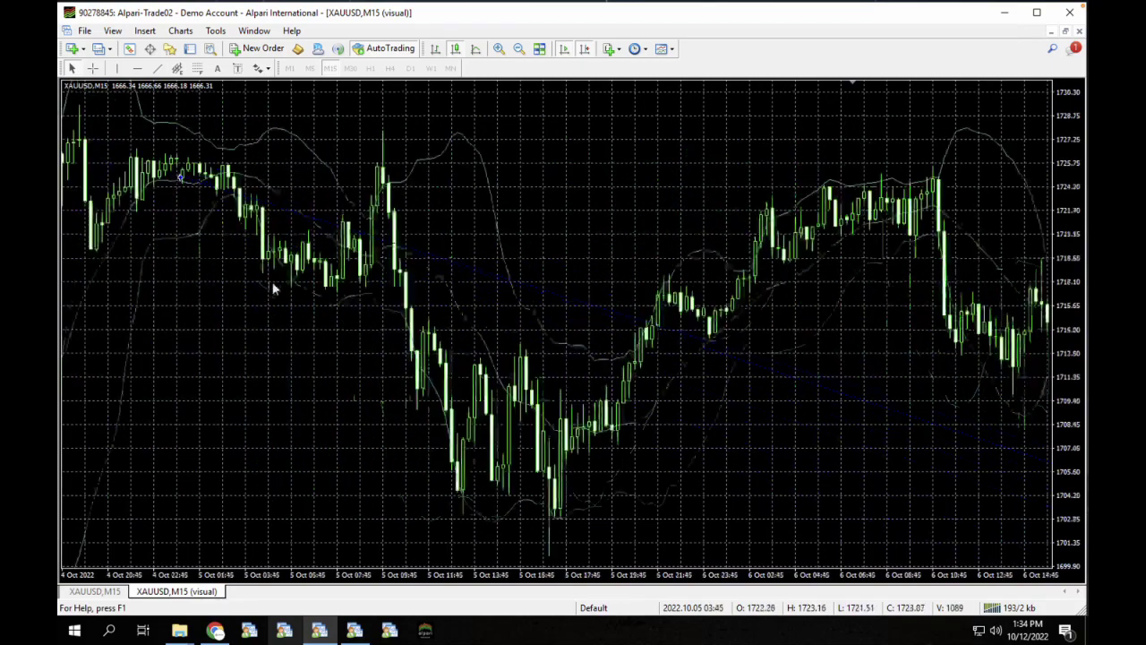
scroll(274, 288, up, 2)
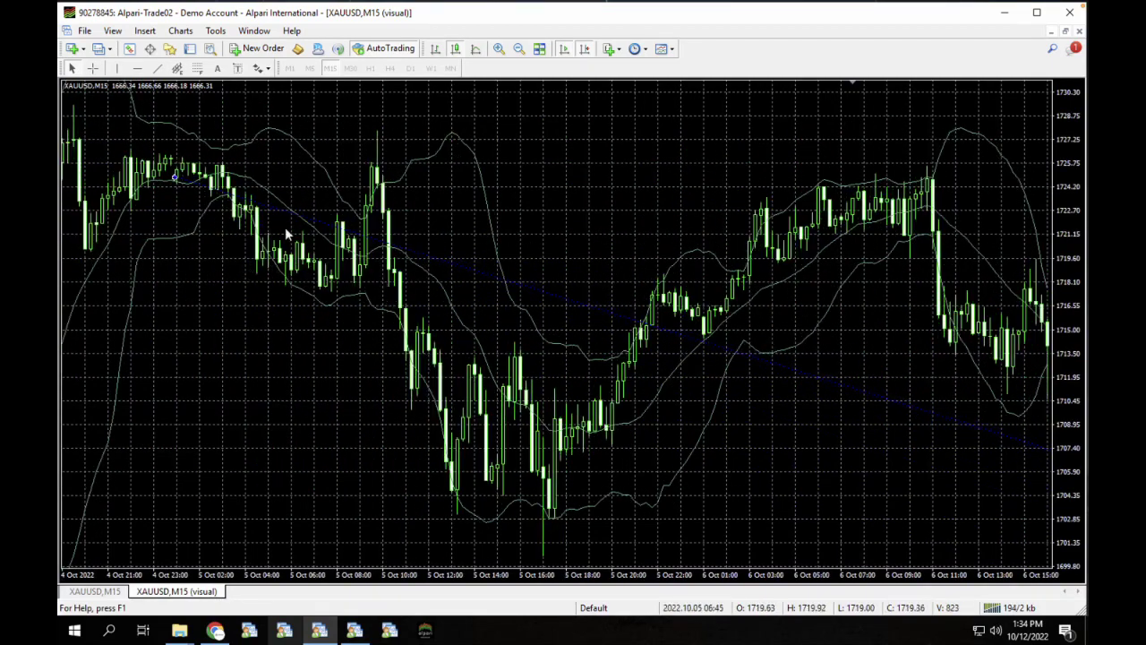
click(520, 49)
click(520, 49)
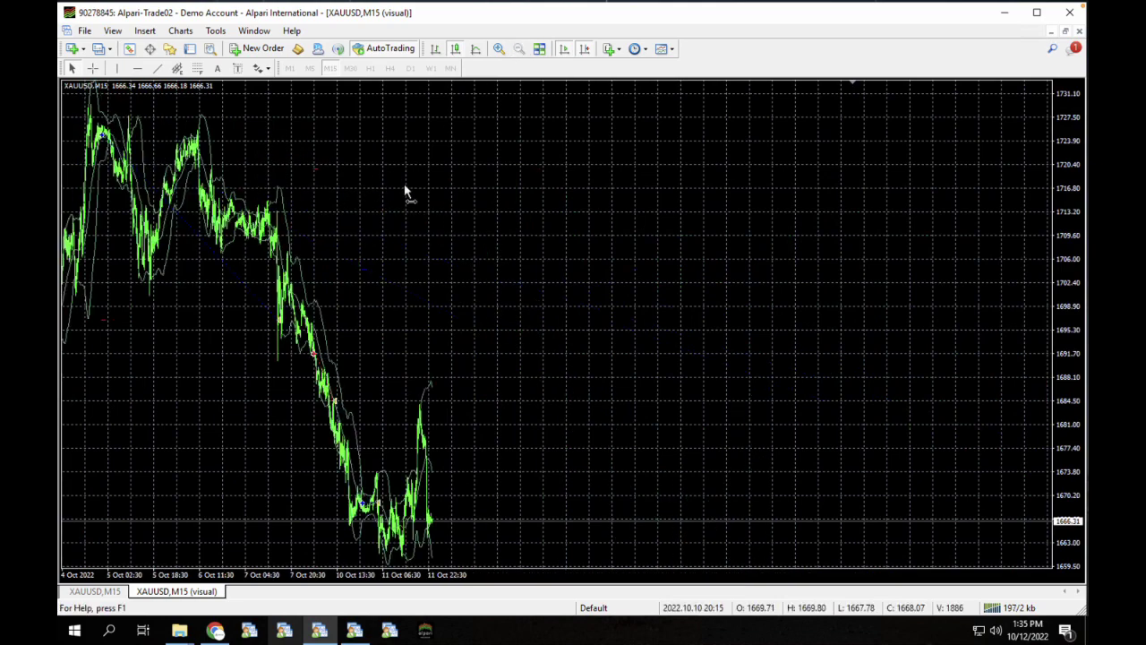
scroll(439, 188, down, 10)
scroll(394, 193, up, 3)
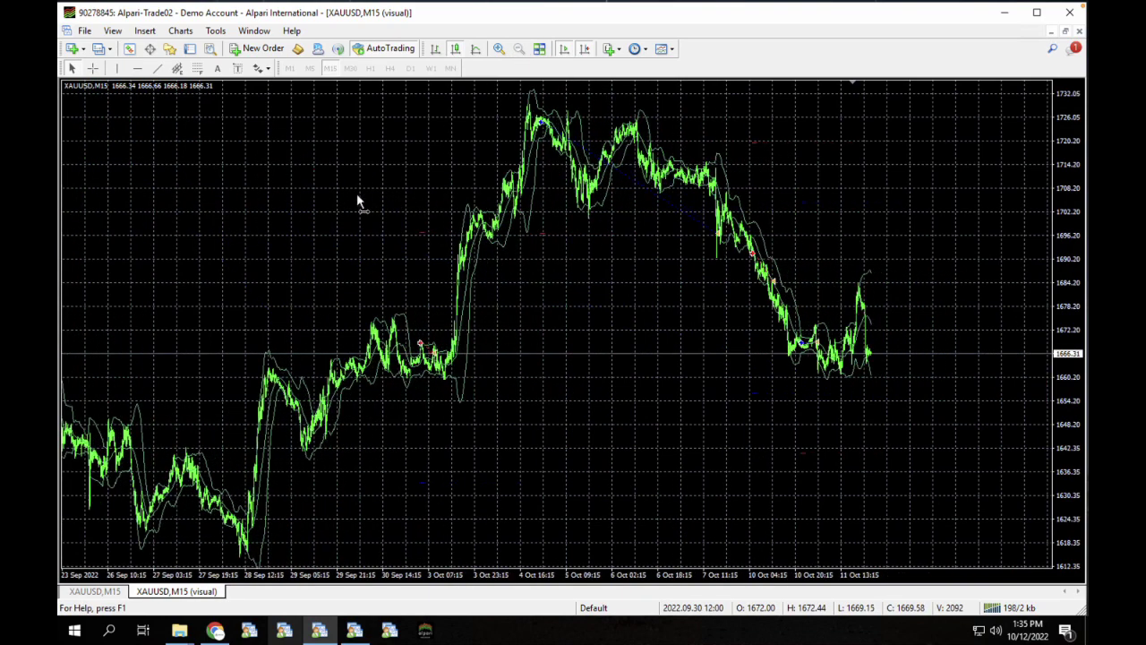
scroll(349, 197, up, 1)
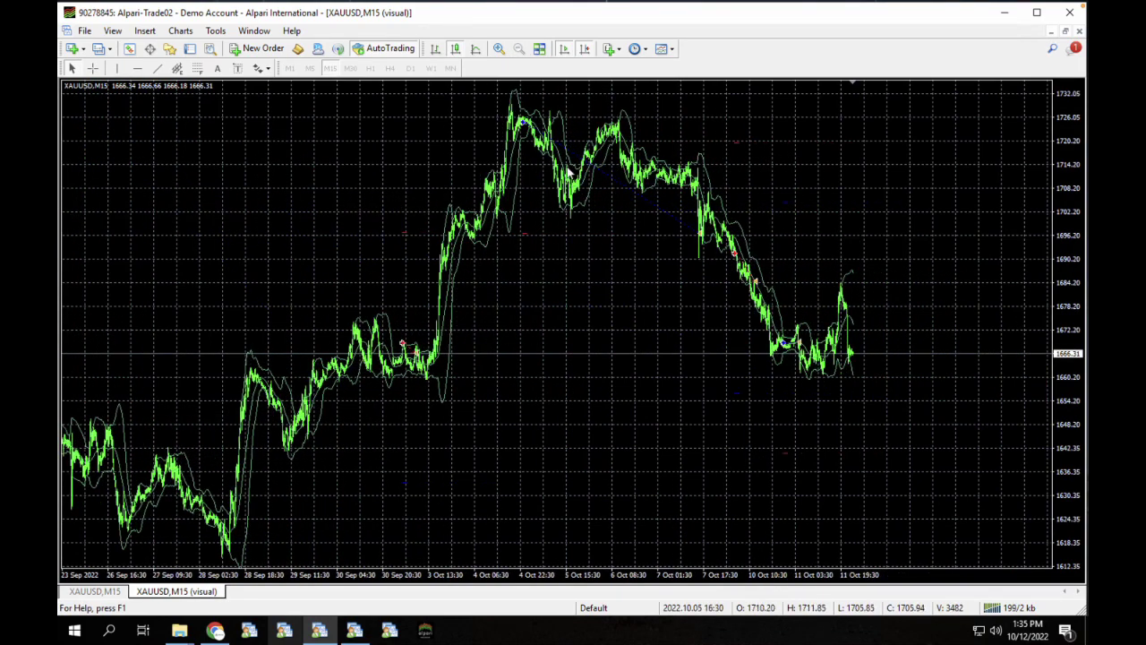
mouse_move(521, 125)
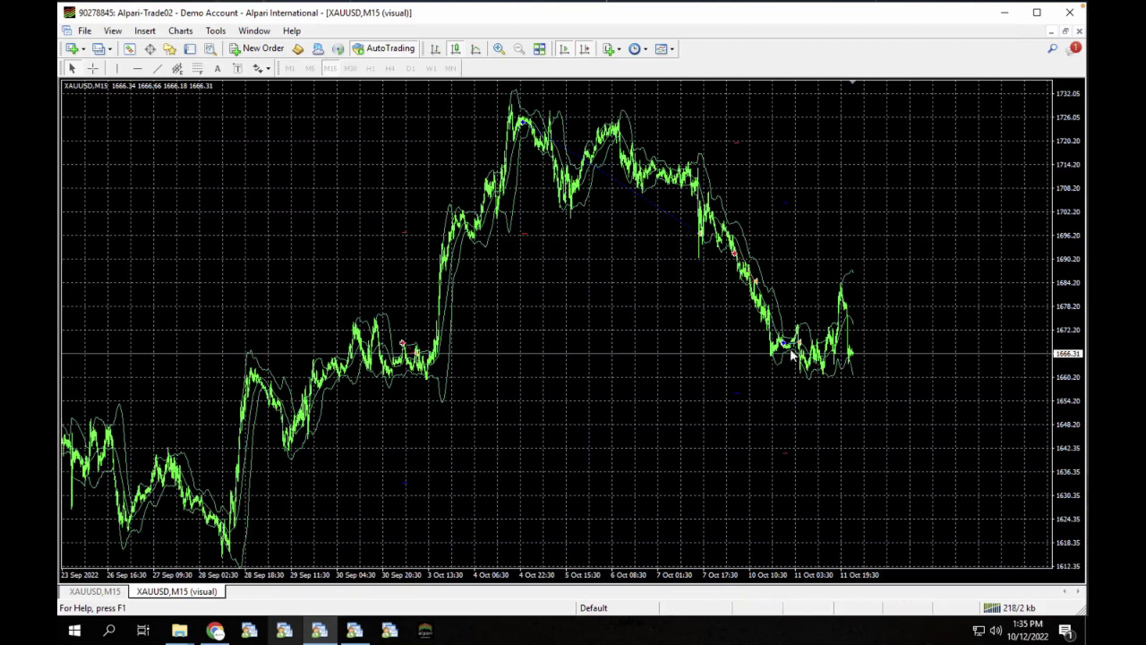
mouse_move(738, 256)
mouse_move(752, 279)
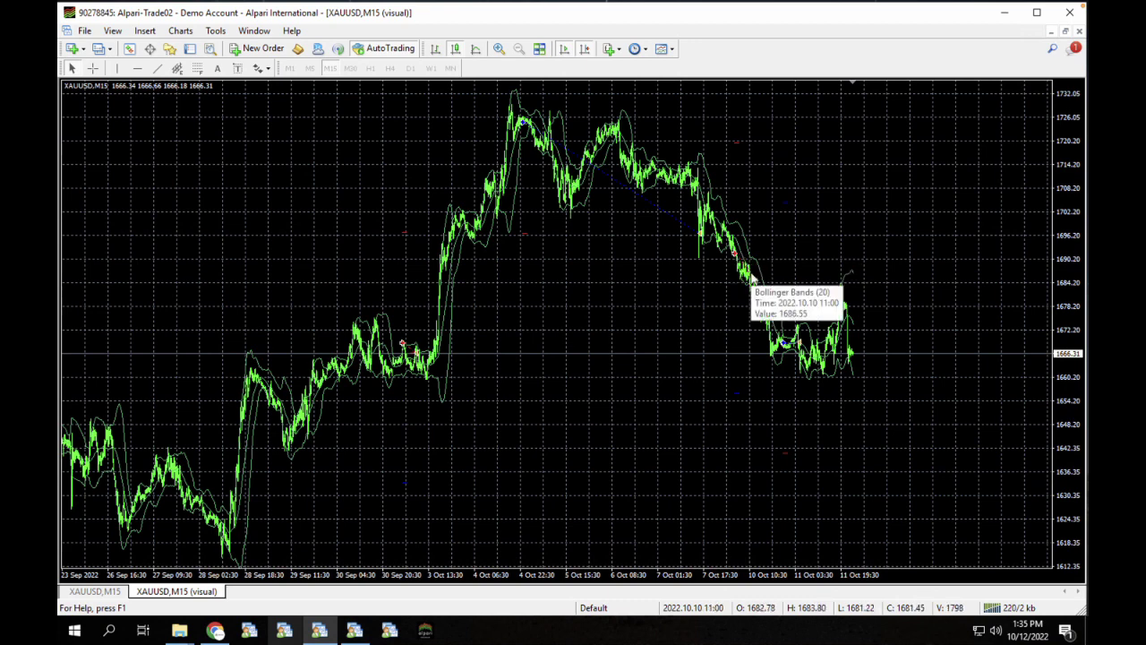